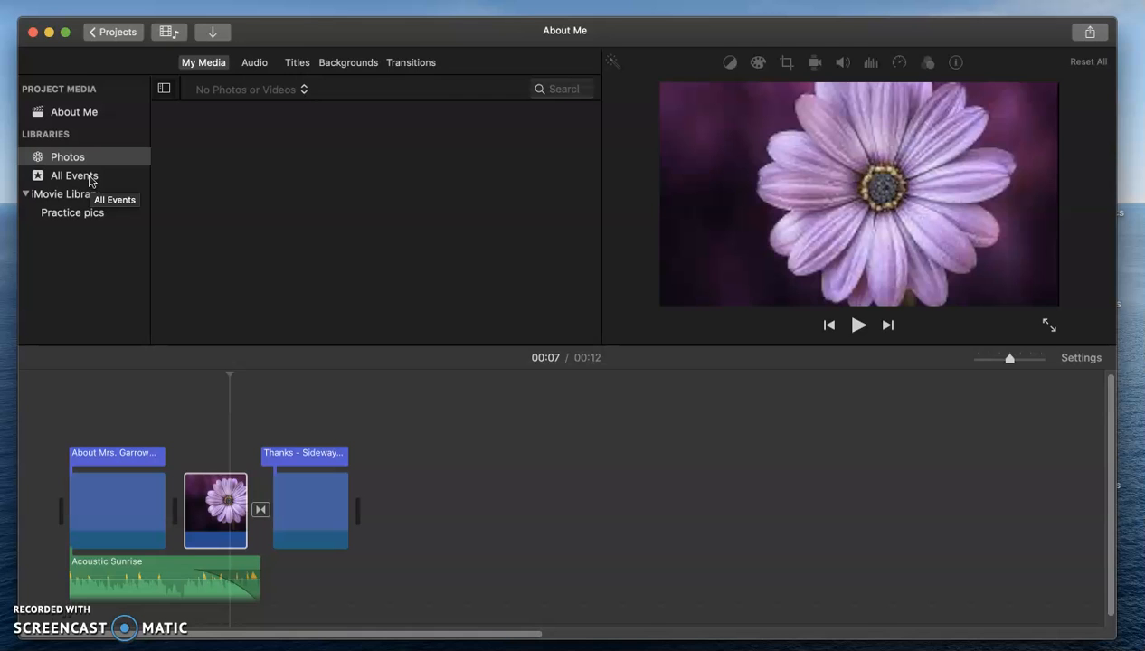
# Step: Extend the Acoustic Sunrise music track to the end of the closing title clip
pyautogui.click(225, 496)
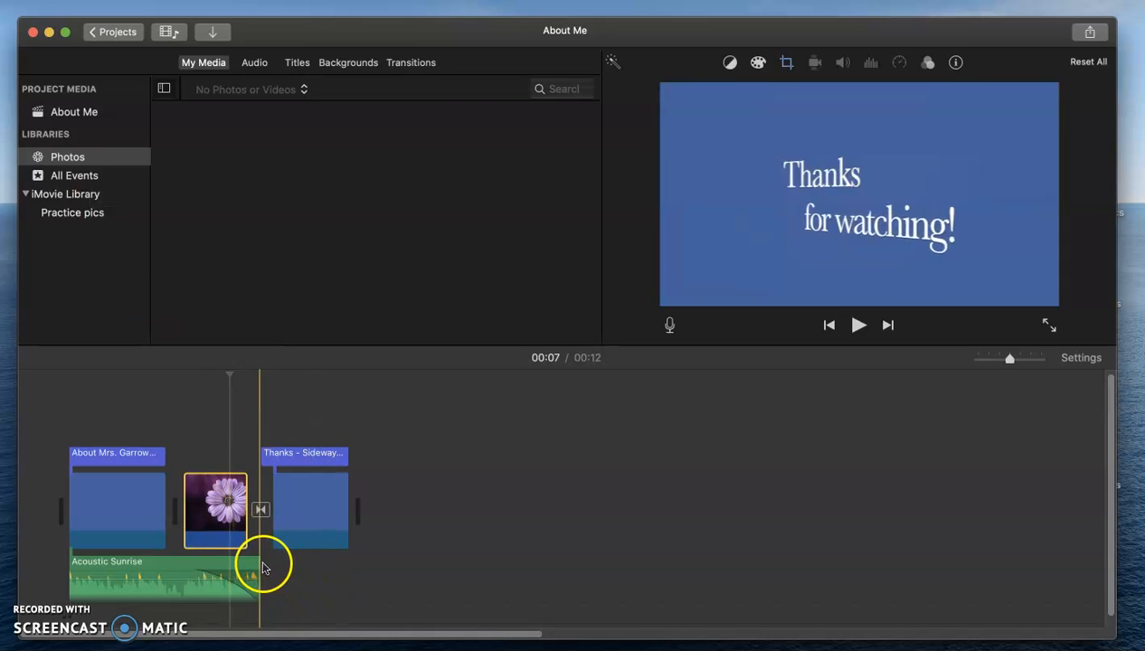
pyautogui.moveTo(257, 564); pyautogui.dragTo(349, 563)
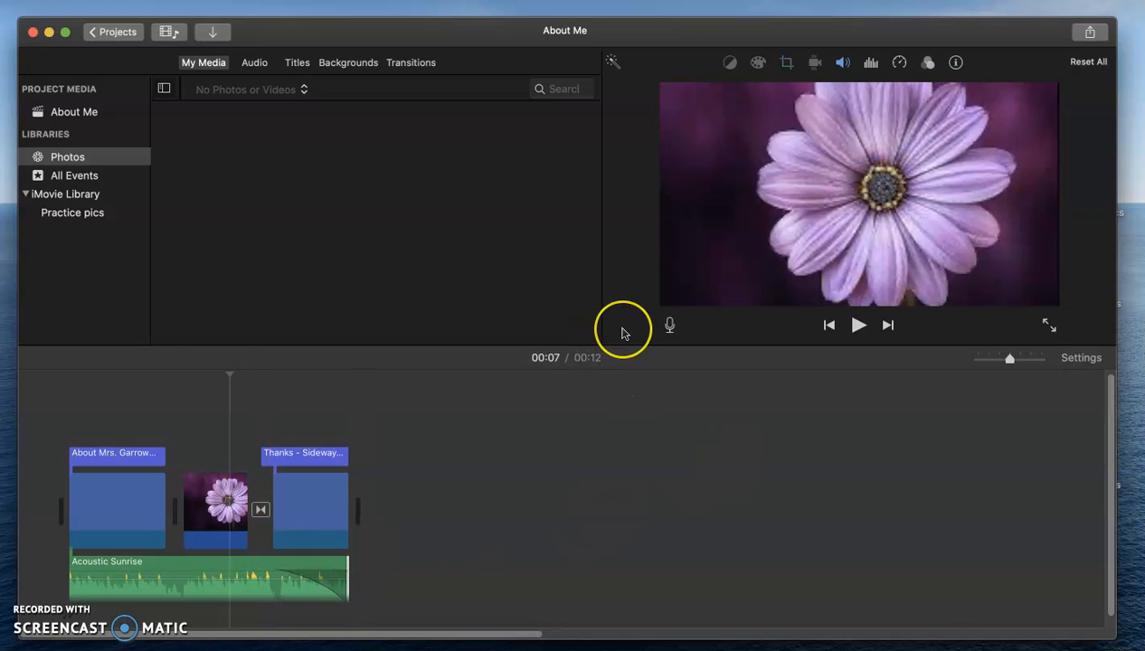
# Step: Record a voiceover about three seconds long, starting at the beginning of the opening title clip
pyautogui.click(670, 326)
pyautogui.click(687, 236)
pyautogui.click(769, 403)
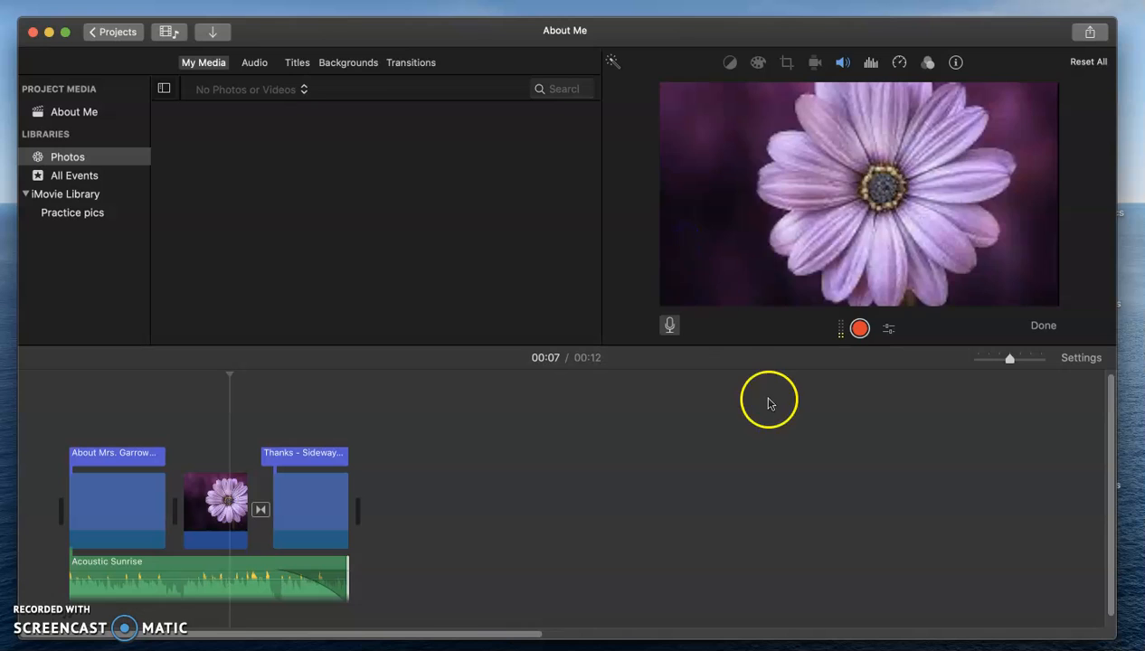
pyautogui.click(883, 331)
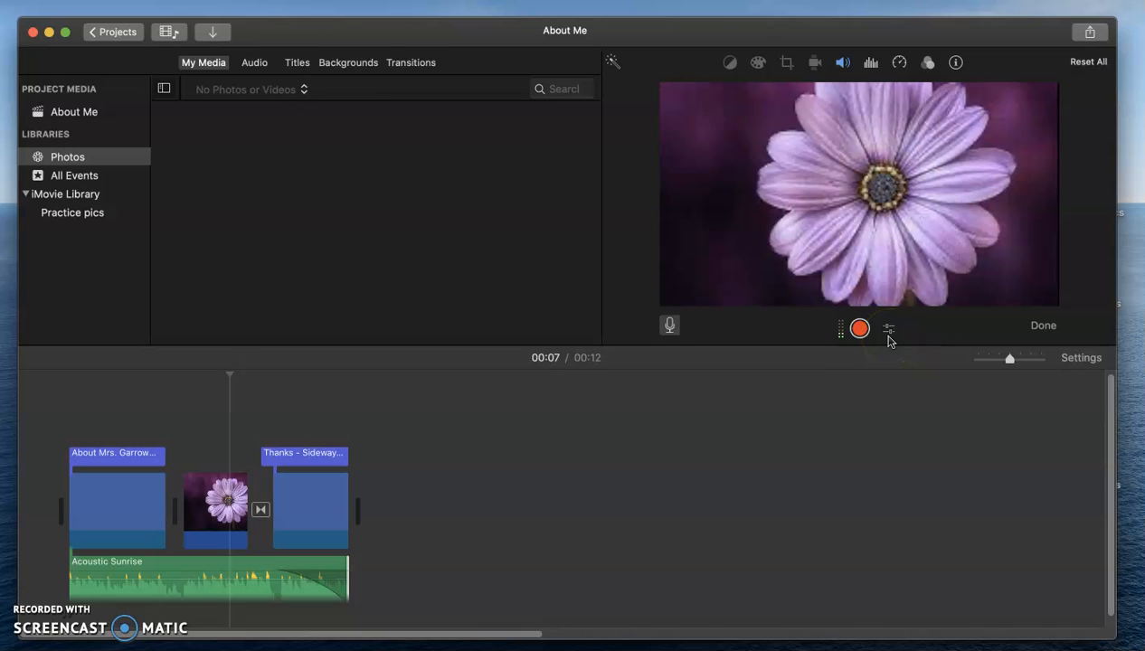
pyautogui.click(859, 330)
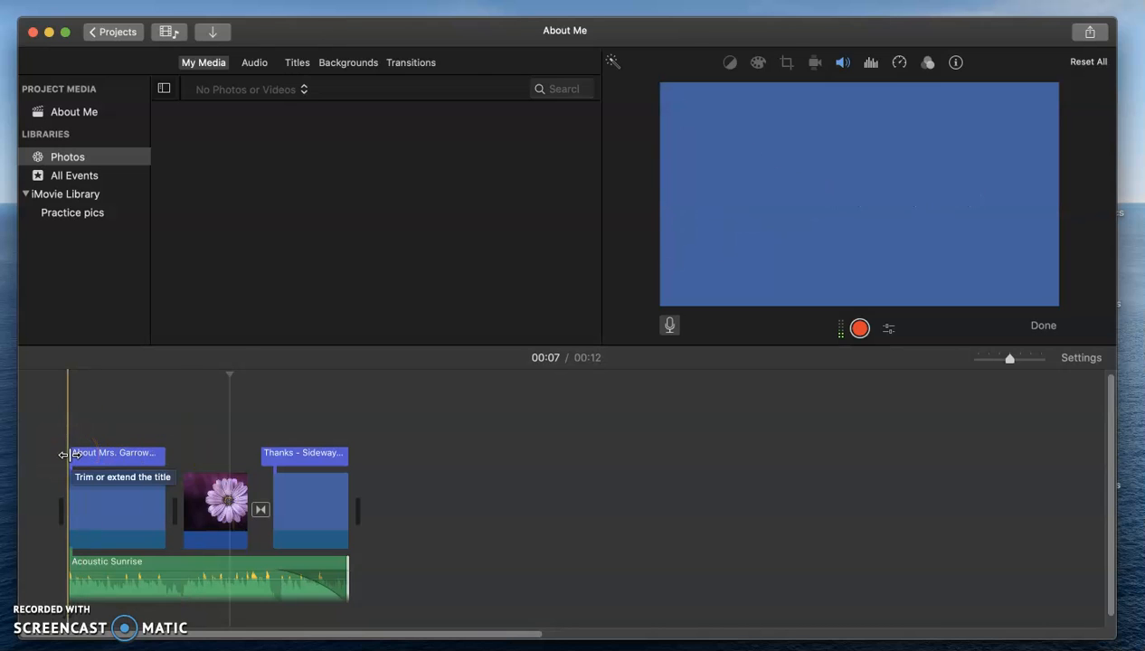
pyautogui.click(71, 454)
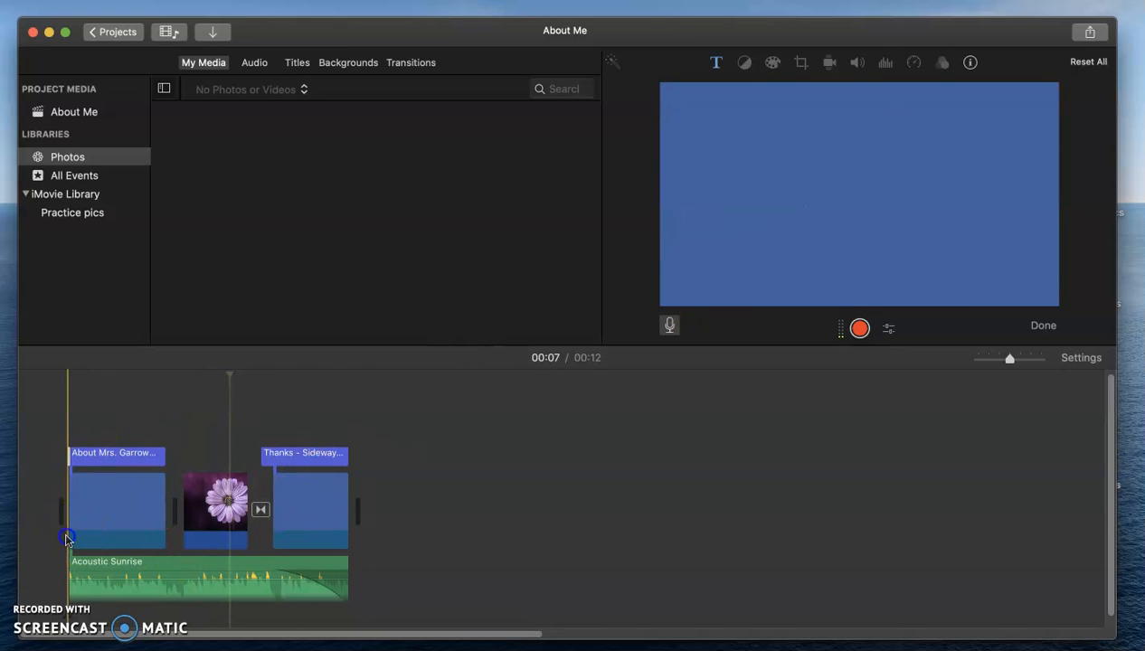
pyautogui.click(859, 329)
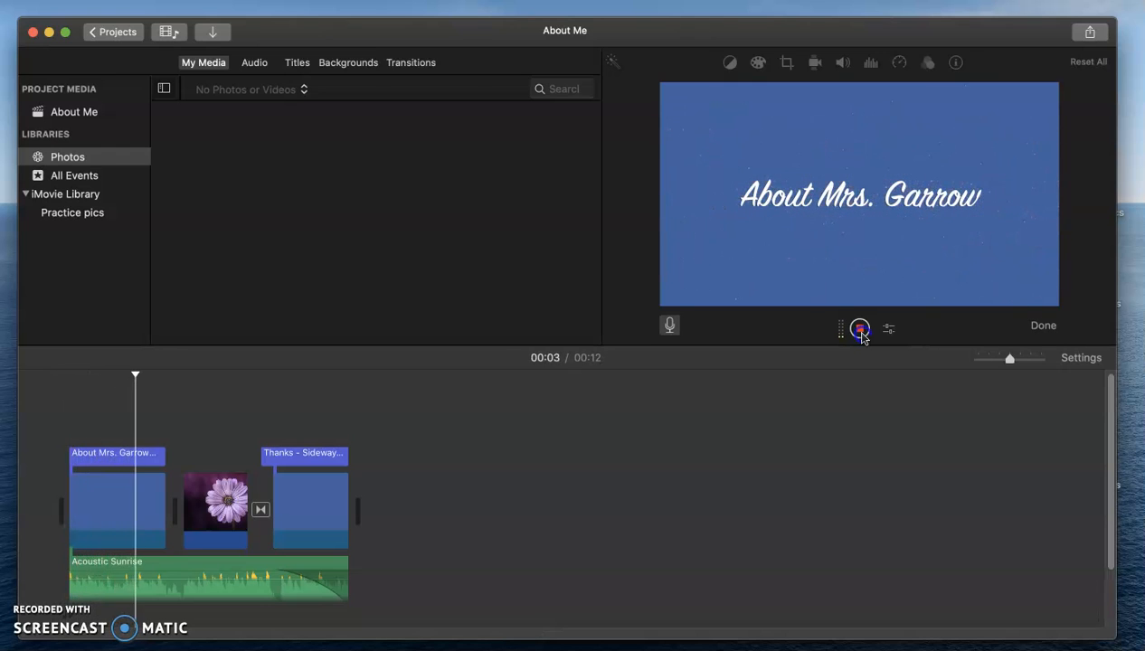
pyautogui.click(860, 331)
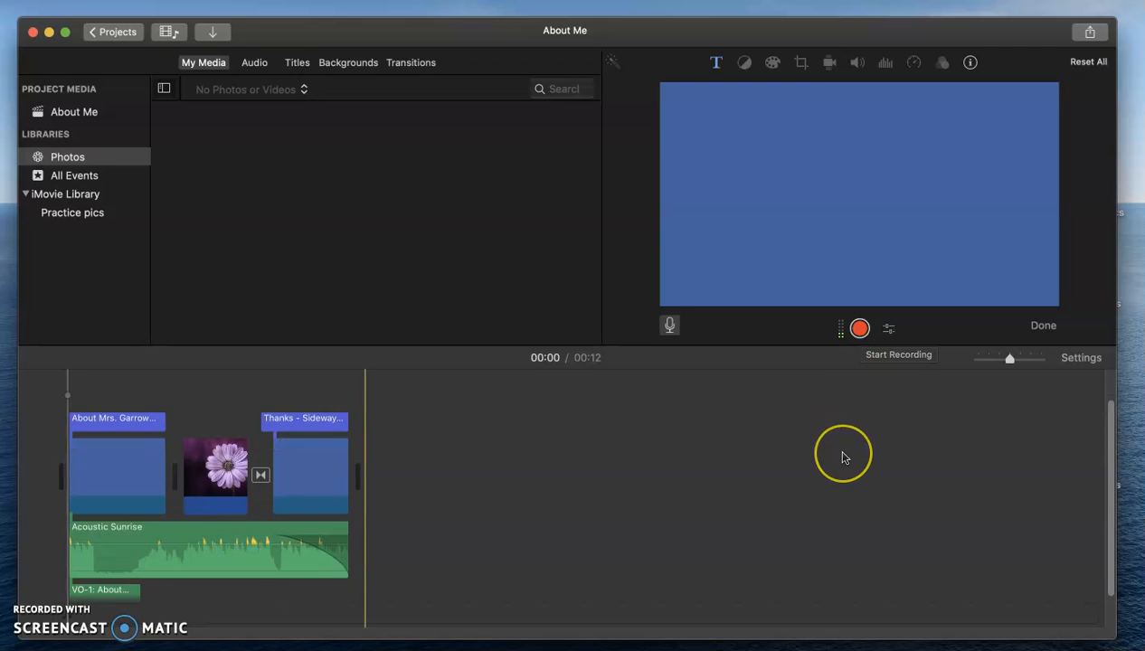
# Step: Lower the volume of the Acoustic Sunrise music track beneath the voiceover
pyautogui.scroll(-2, 844, 455)
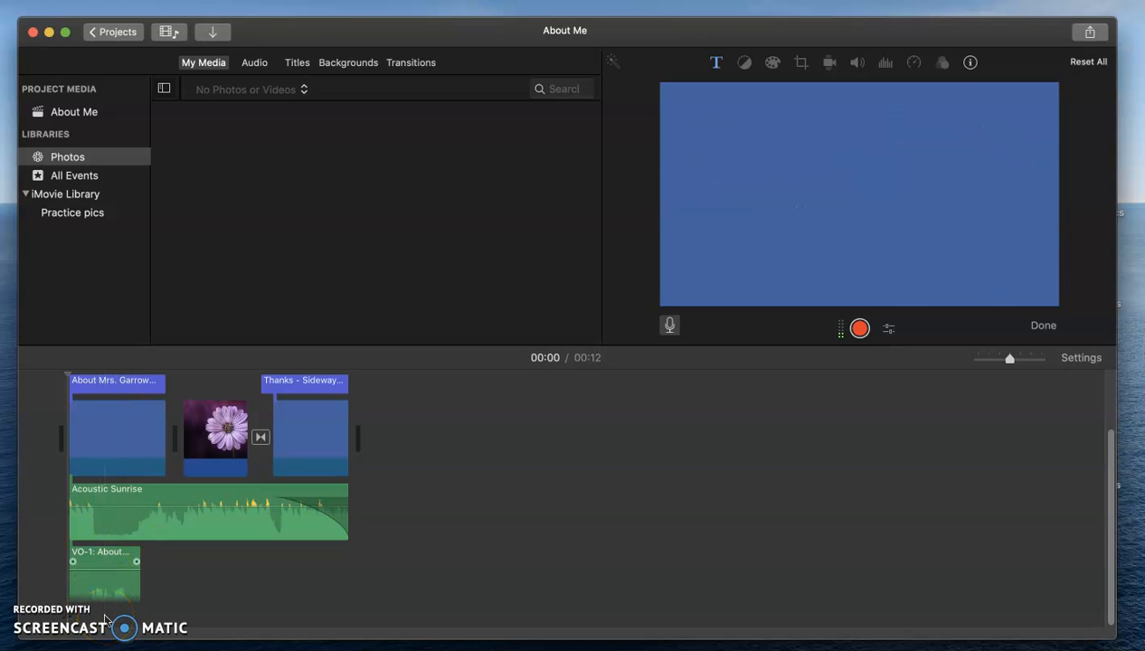
pyautogui.click(113, 511)
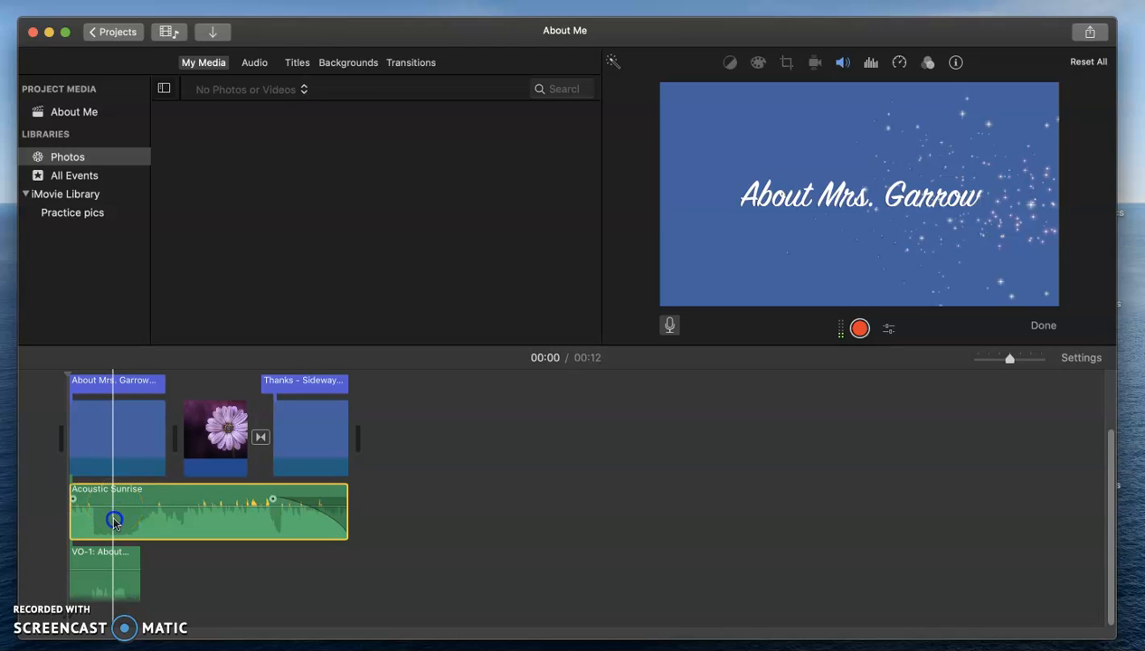
pyautogui.moveTo(122, 502); pyautogui.dragTo(124, 518)
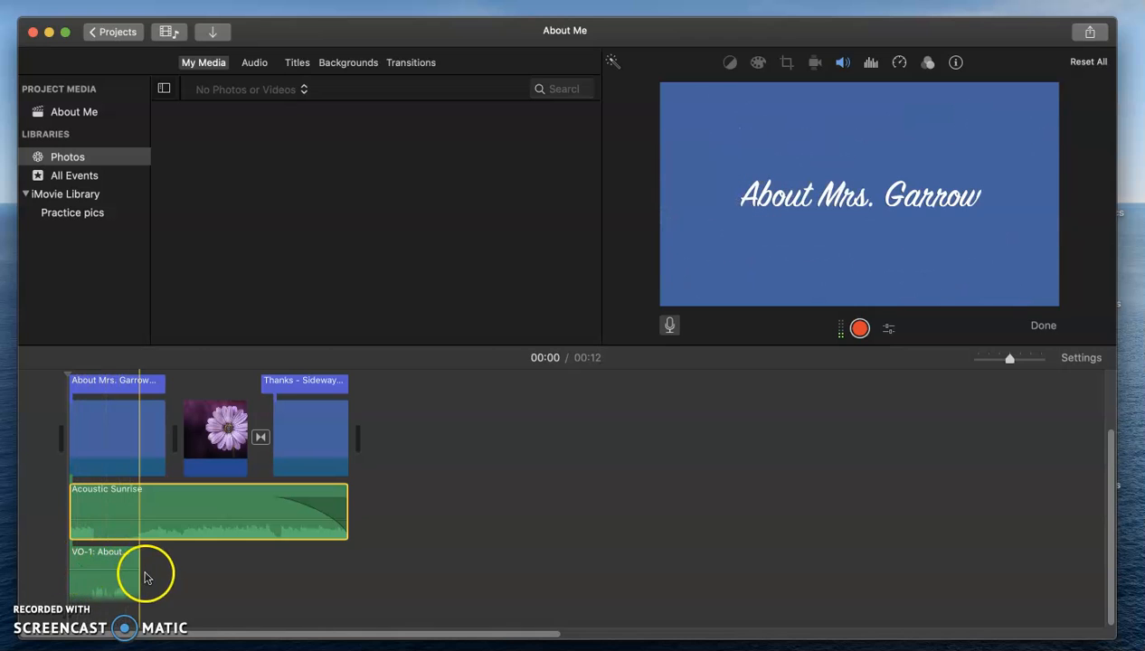
# Step: Select the voiceover clip in the timeline and finish the voiceover recording mode
pyautogui.click(102, 566)
pyautogui.moveTo(102, 566)
pyautogui.mouseDown()
pyautogui.moveTo(213, 565)
pyautogui.moveTo(100, 565)
pyautogui.mouseUp()
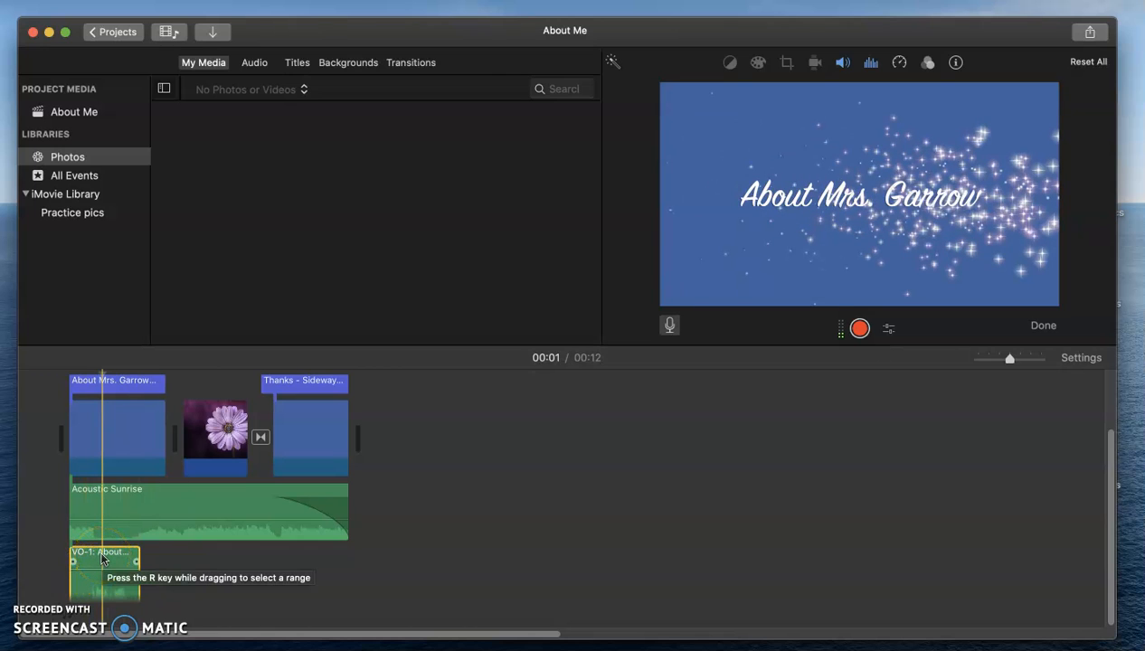
pyautogui.click(102, 559)
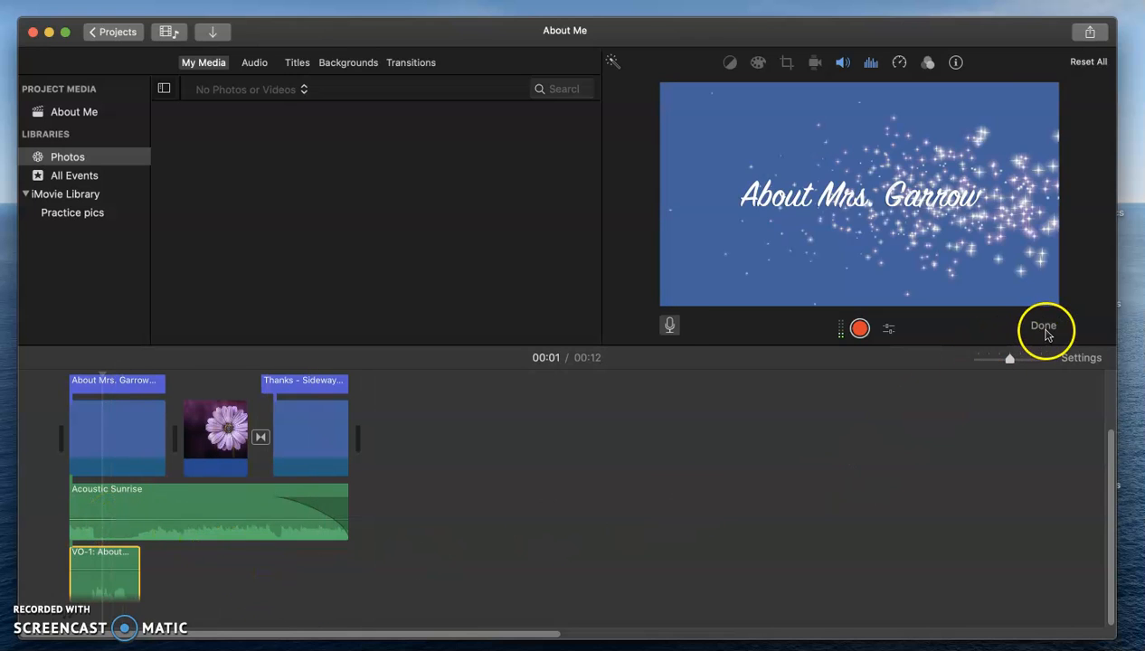
pyautogui.click(1044, 326)
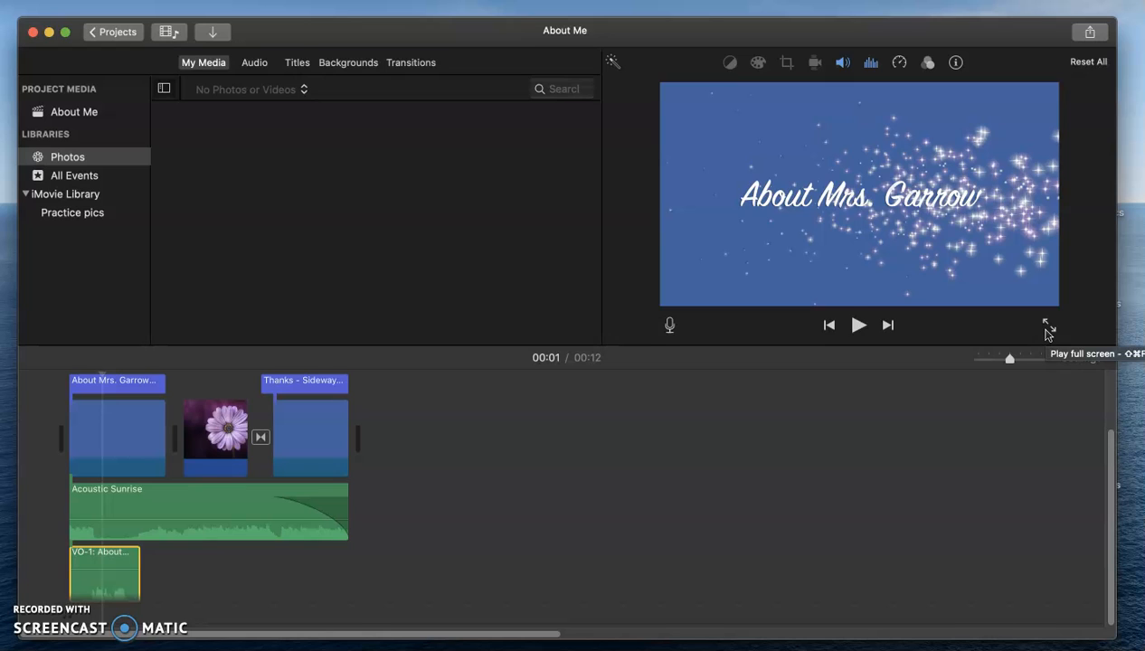
pyautogui.click(899, 383)
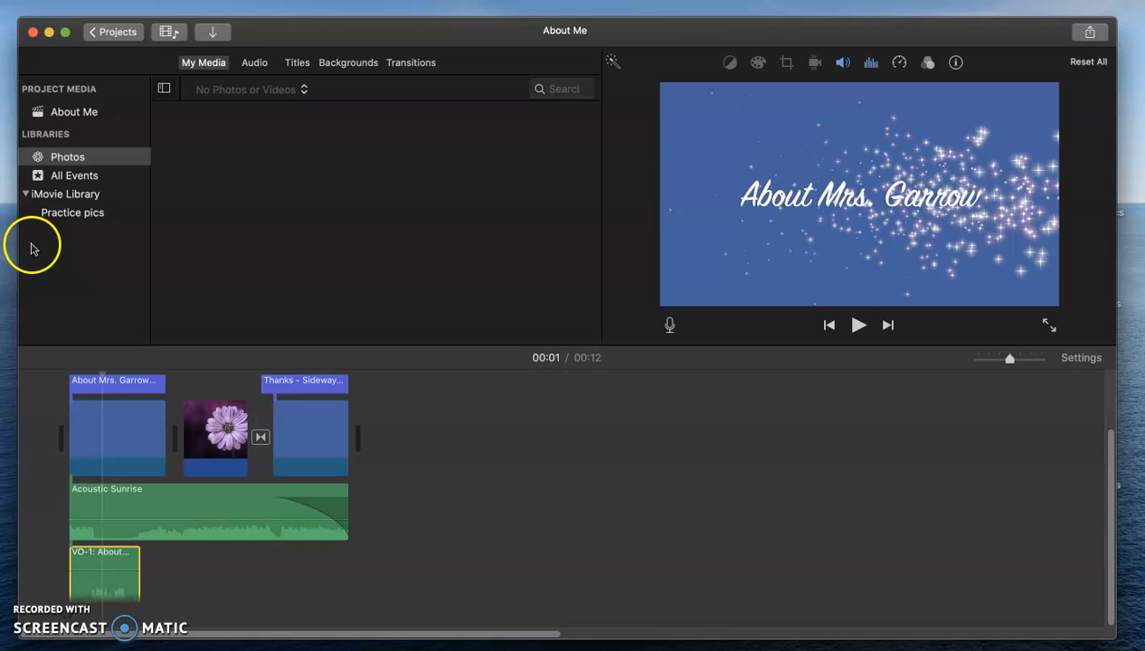
# Step: Create a new event named "Video files" in the iMovie Library
pyautogui.click(78, 221)
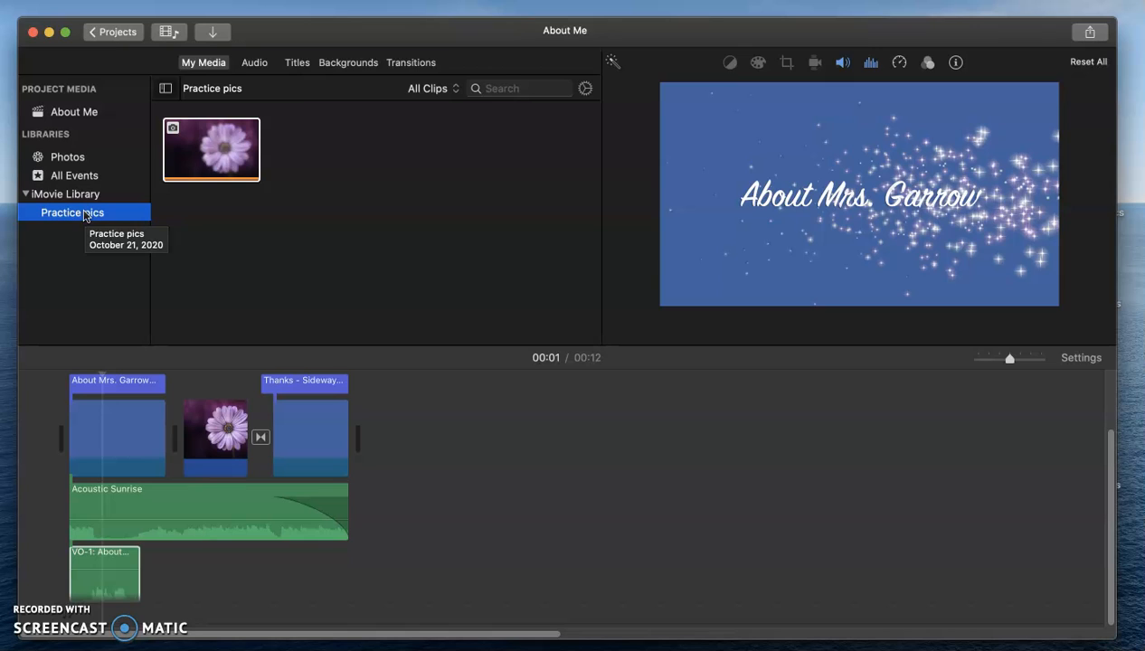
pyautogui.click(83, 215)
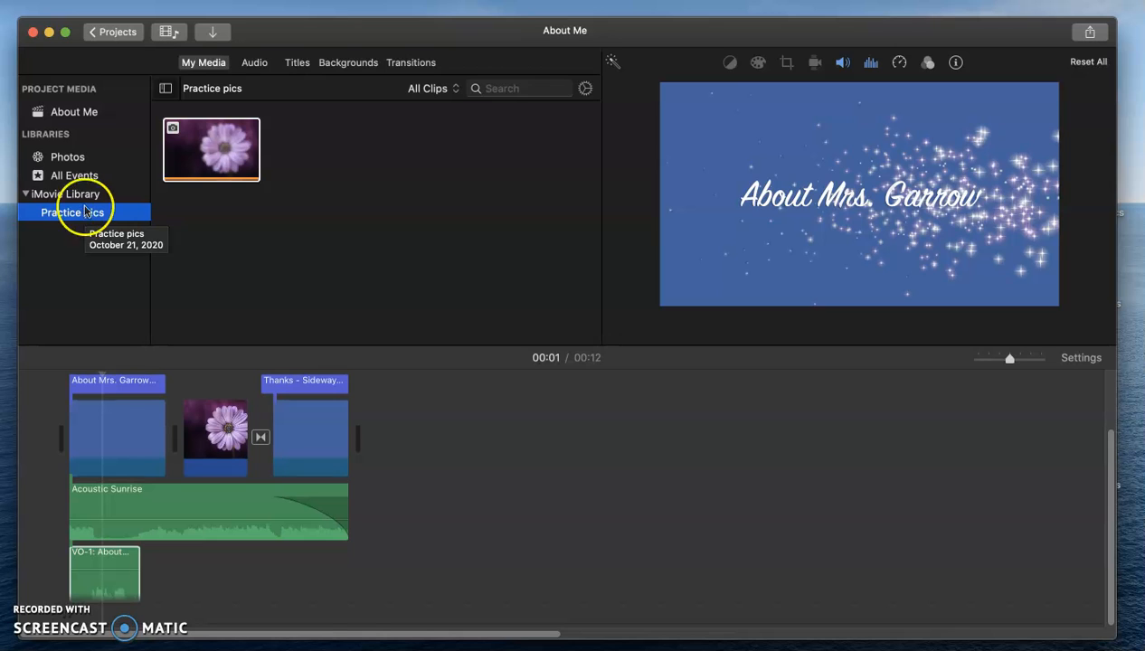
pyautogui.click(84, 214)
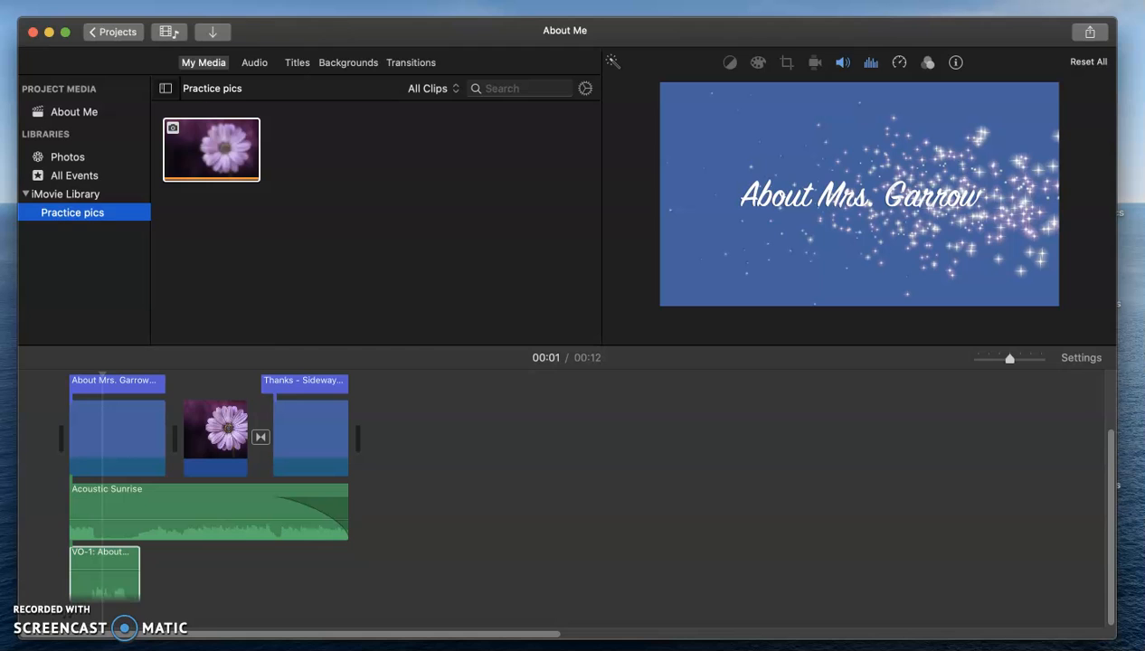
pyautogui.click(94, 0)
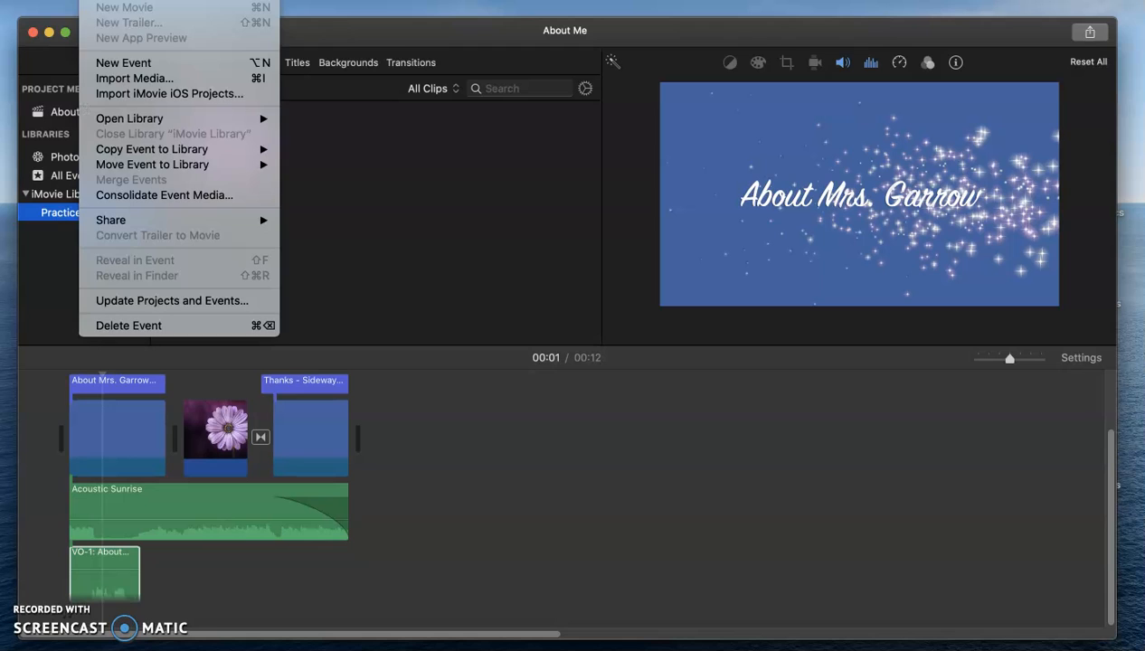
pyautogui.click(113, 64)
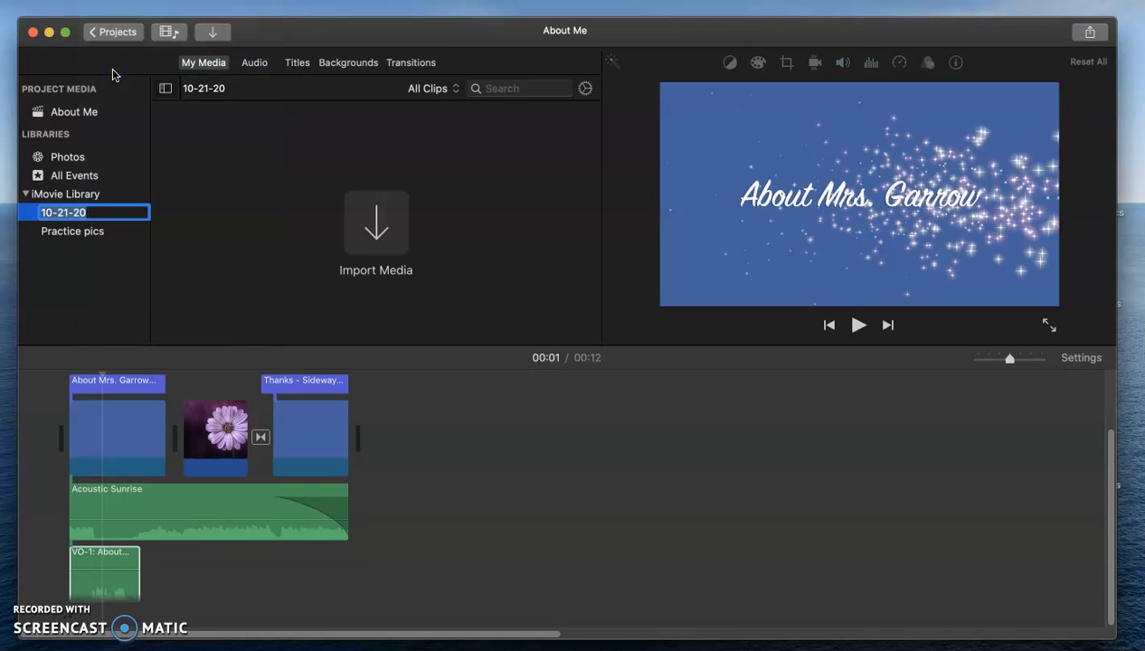
pyautogui.write('Video files')
pyautogui.press('Return')
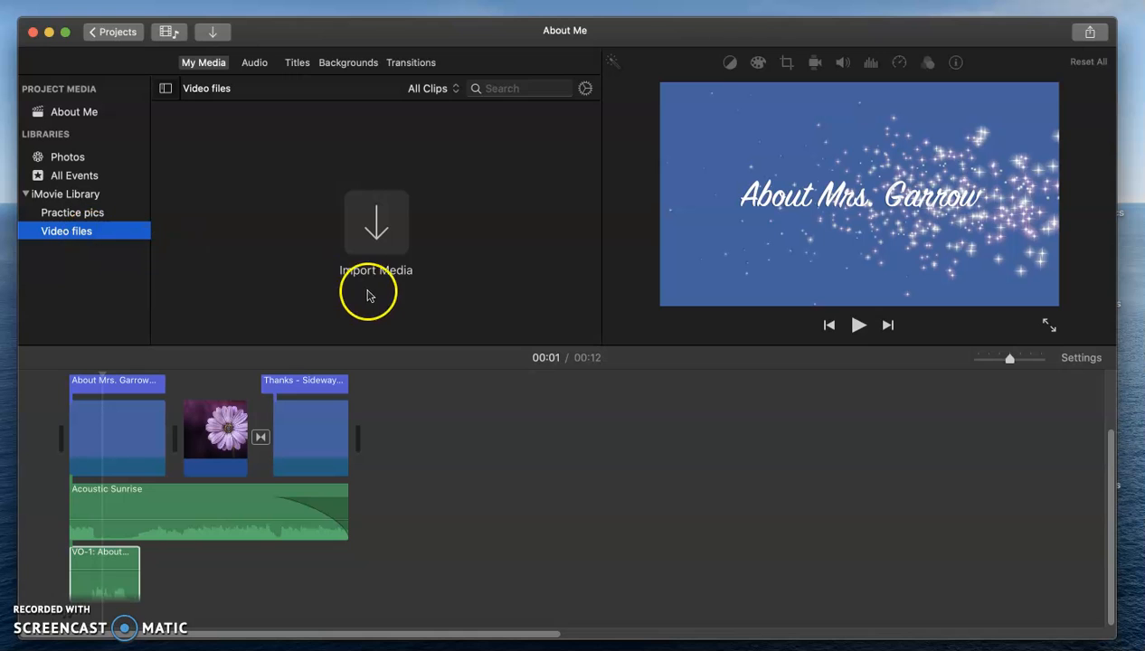
# Step: Import the 2010 ChildrensFestival MPEG-4 movie from the Desktop into the Video files event
pyautogui.click(375, 221)
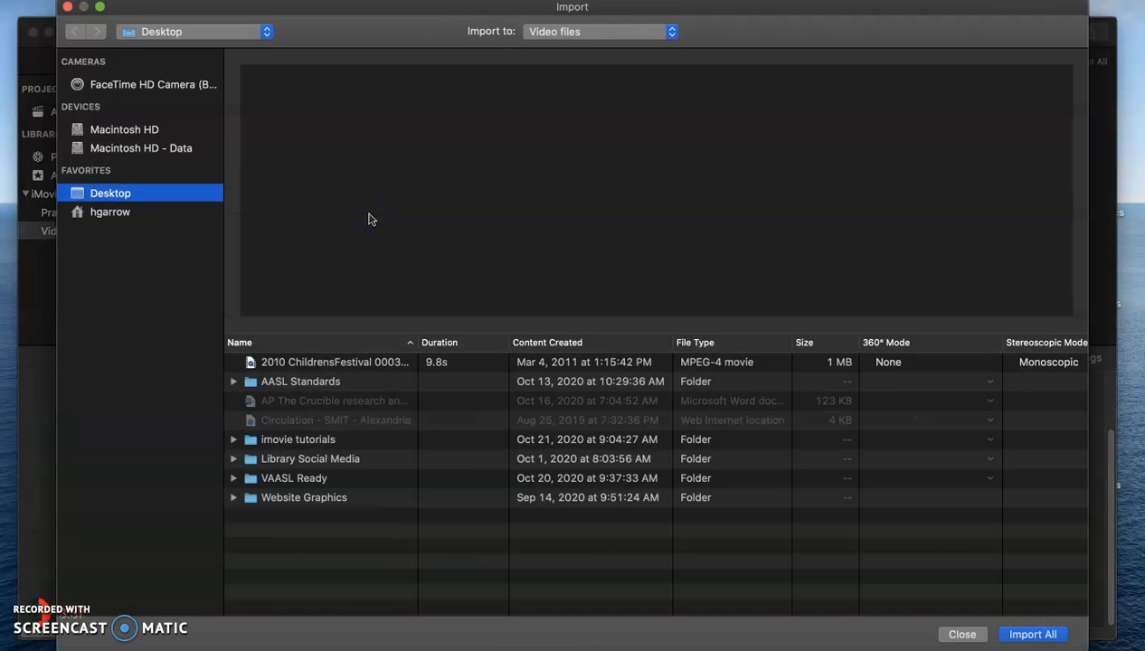
pyautogui.click(370, 363)
pyautogui.click(1013, 634)
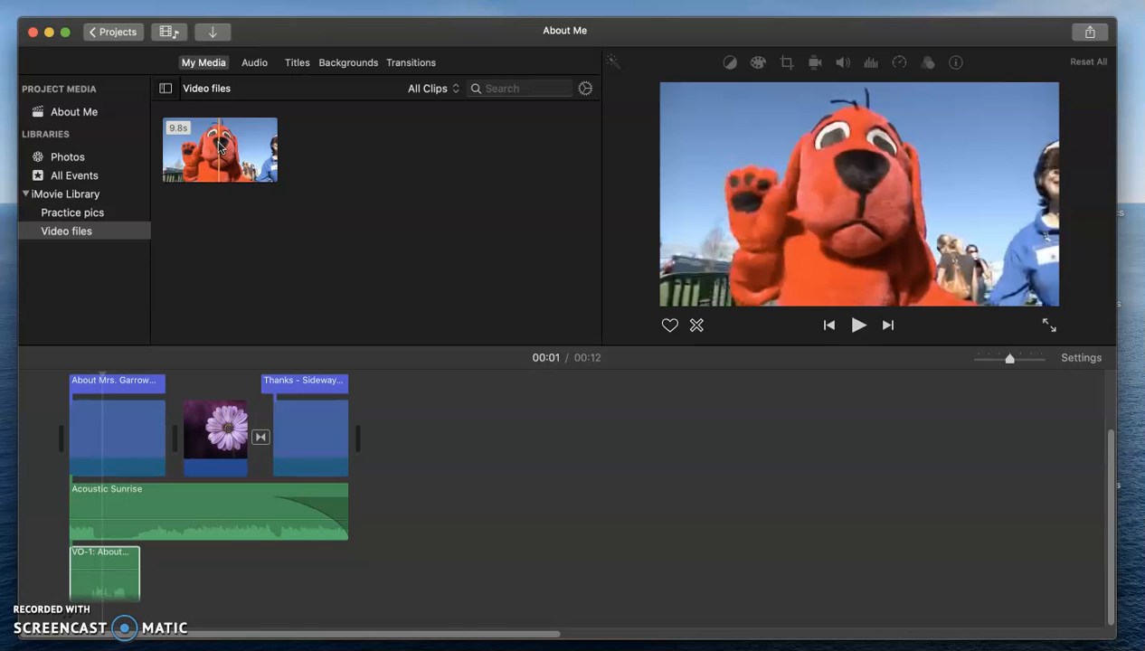
# Step: Preview part of the imported festival video in the viewer
pyautogui.click(201, 155)
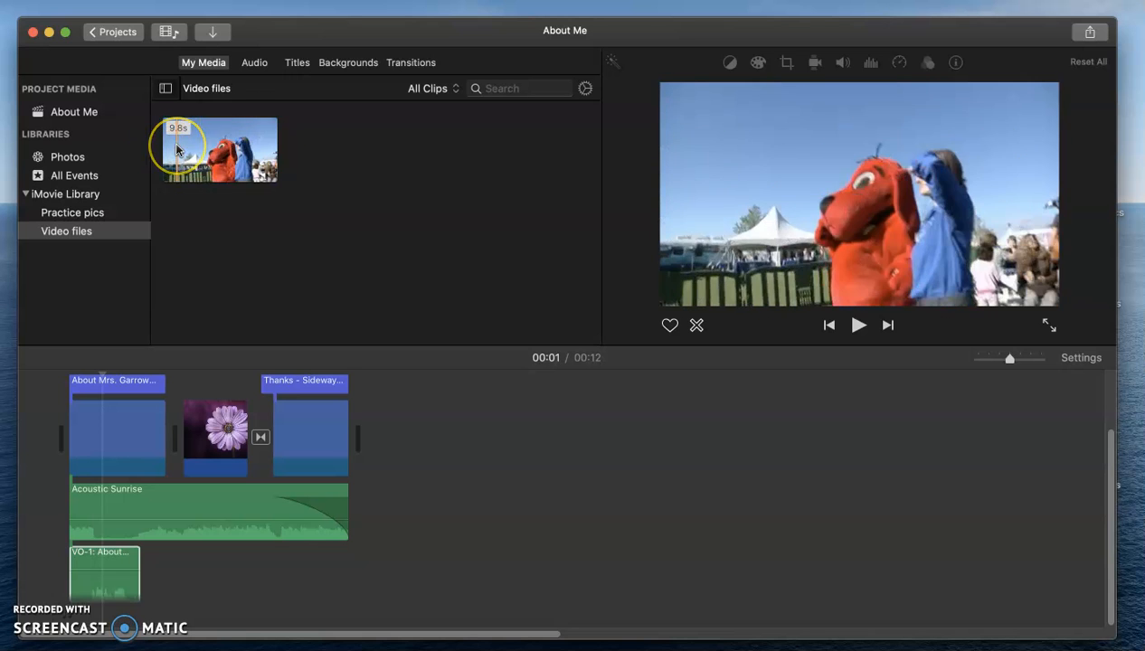
pyautogui.press('space')
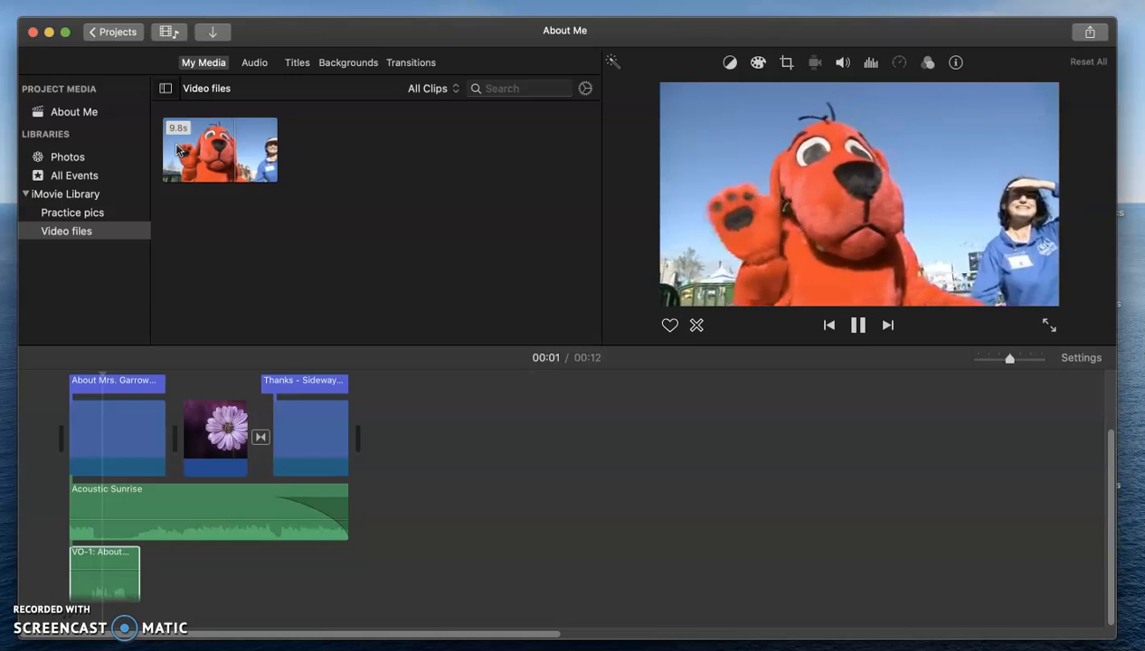
pyautogui.press('space')
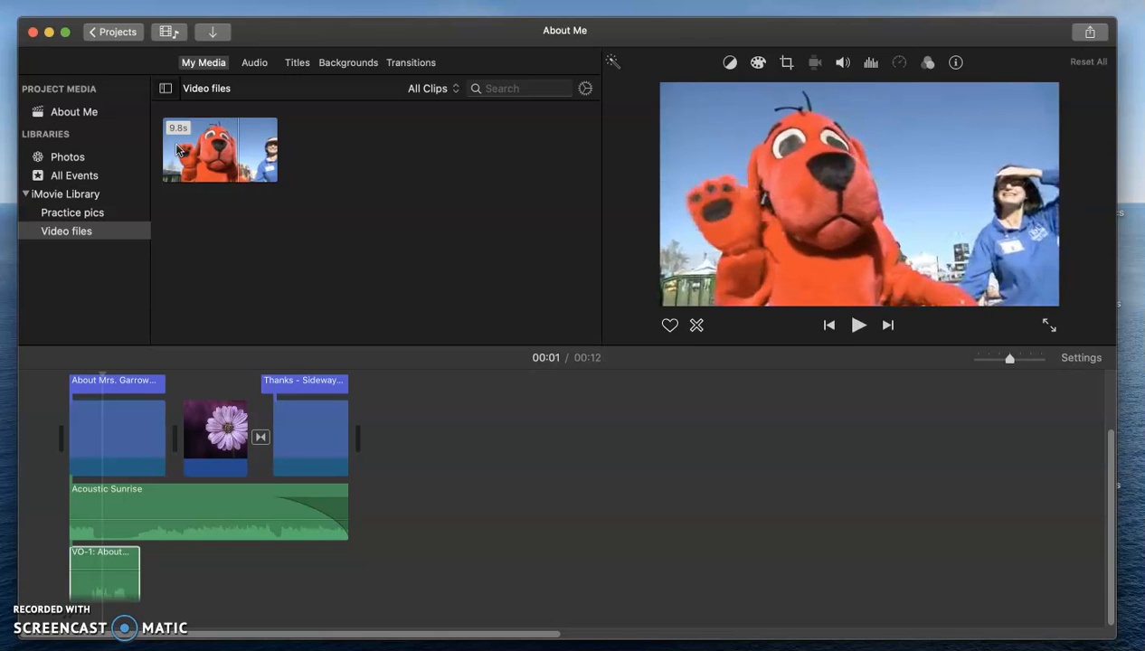
# Step: Insert the whole festival video into the timeline between the opening title clip and the flower photo
pyautogui.click(217, 154)
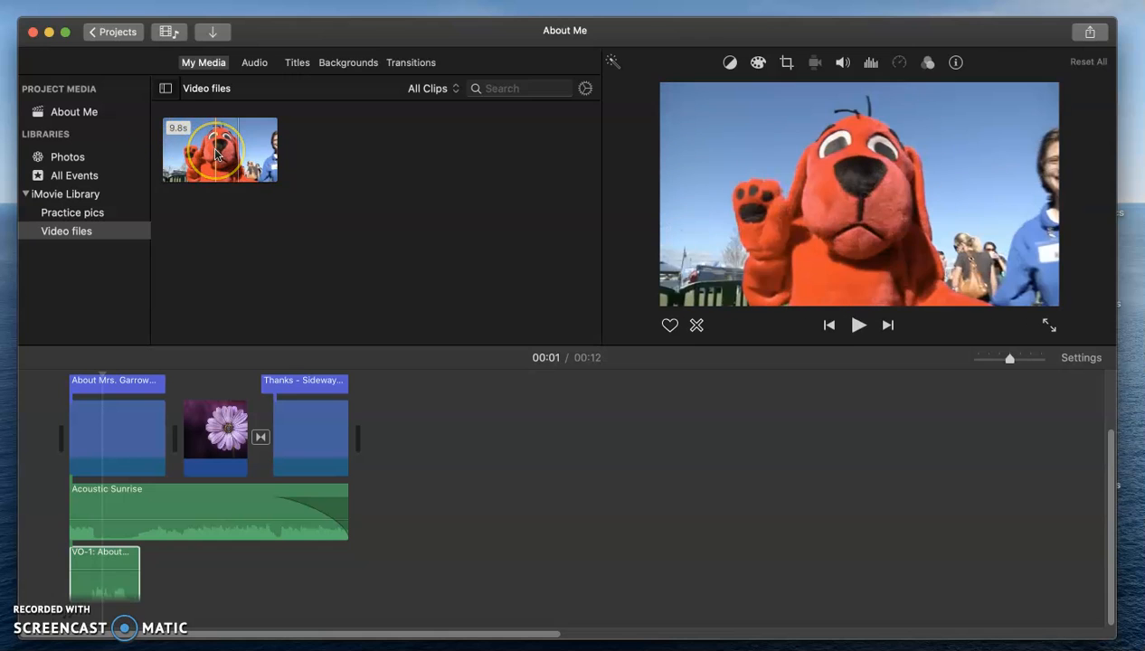
pyautogui.moveTo(217, 154); pyautogui.dragTo(403, 463)
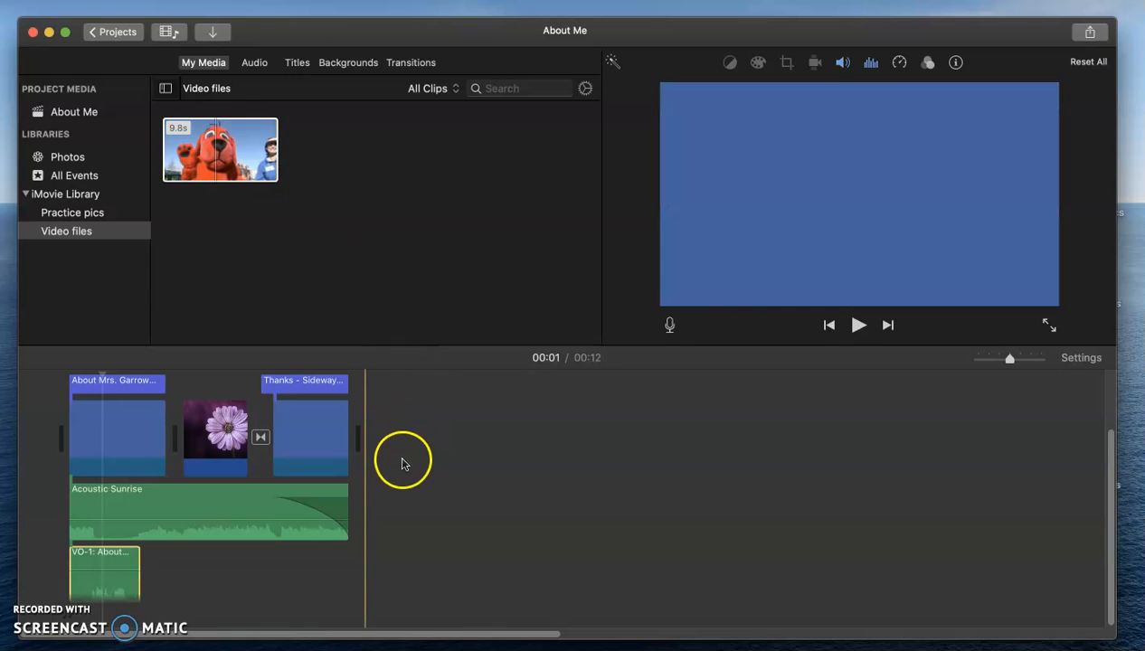
pyautogui.click(223, 161)
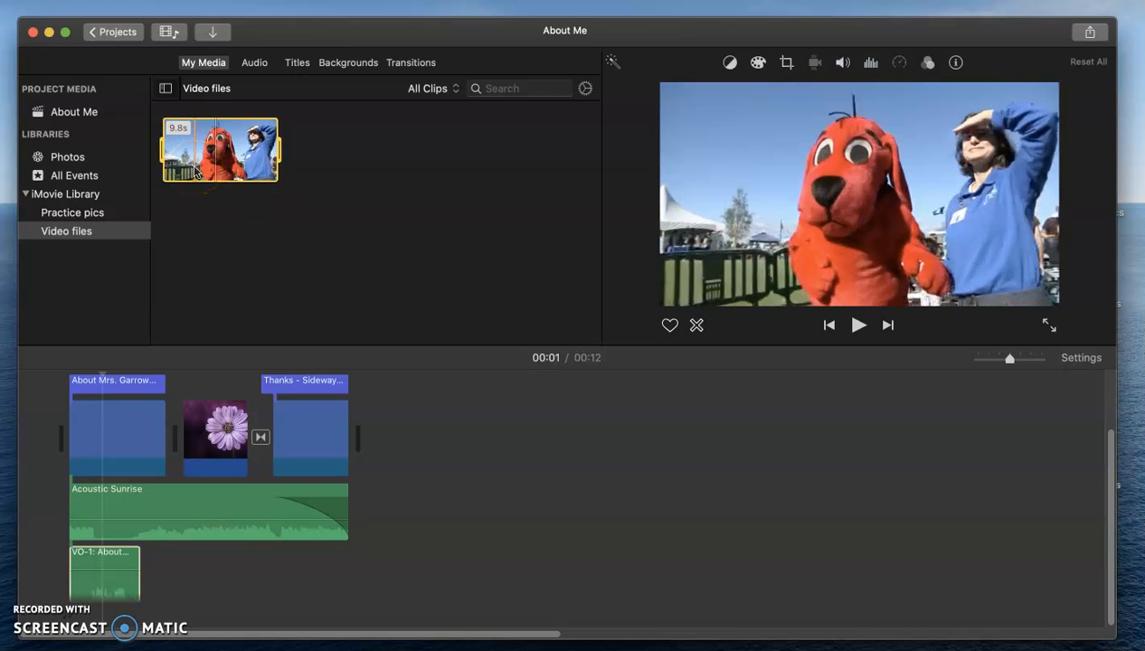
pyautogui.click(167, 170)
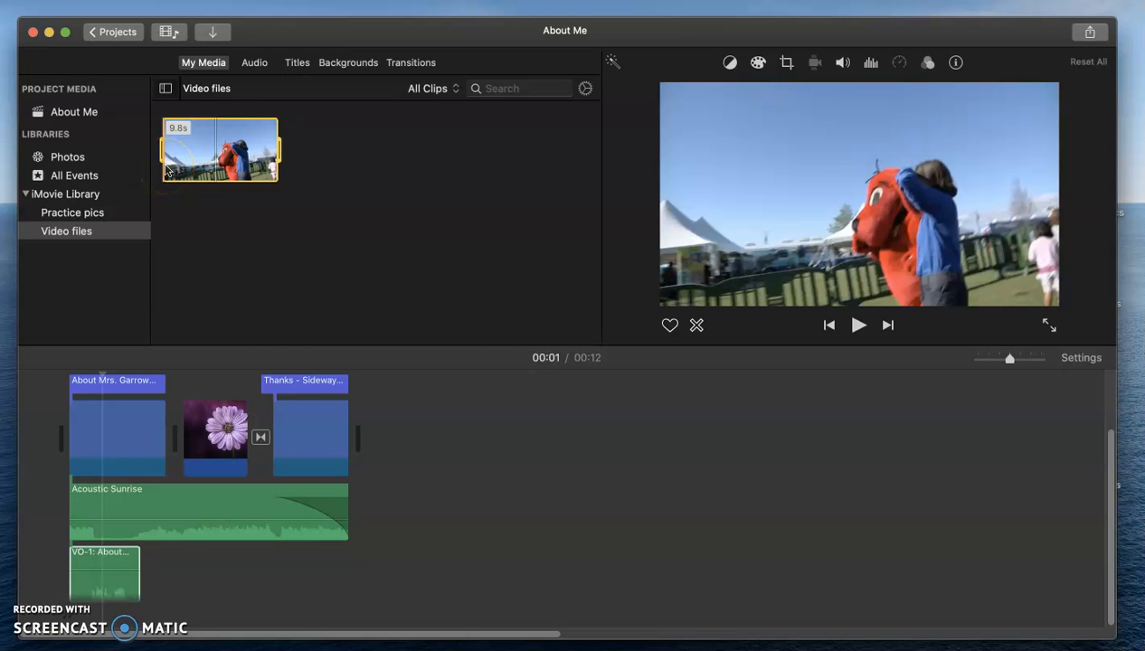
pyautogui.click(191, 161)
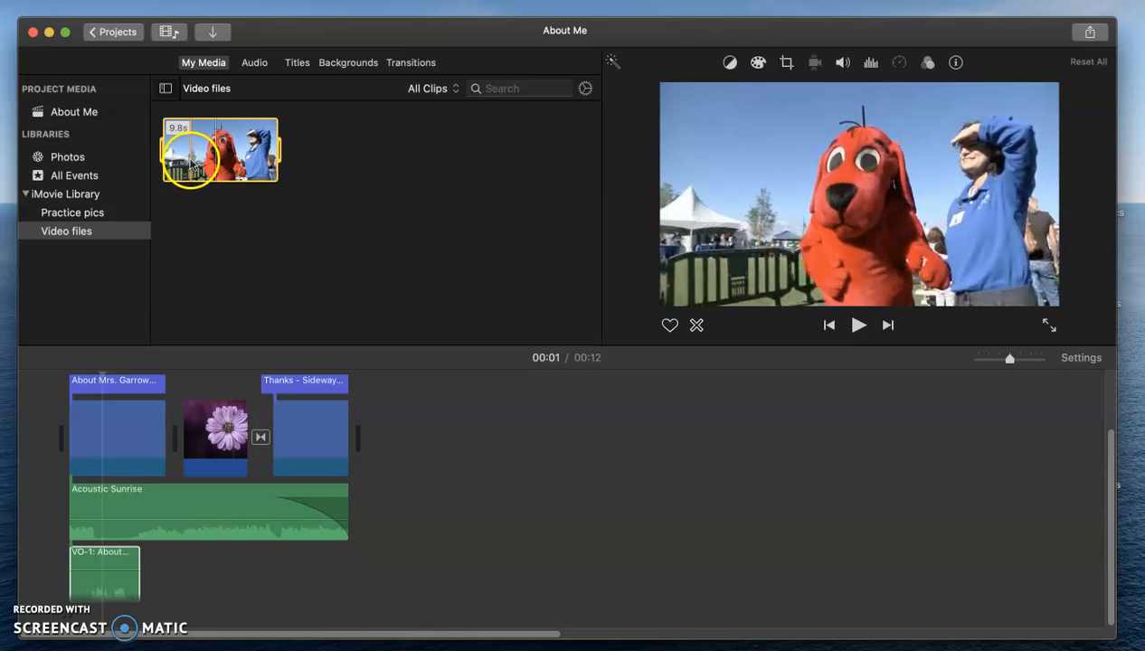
pyautogui.moveTo(192, 161); pyautogui.dragTo(166, 427)
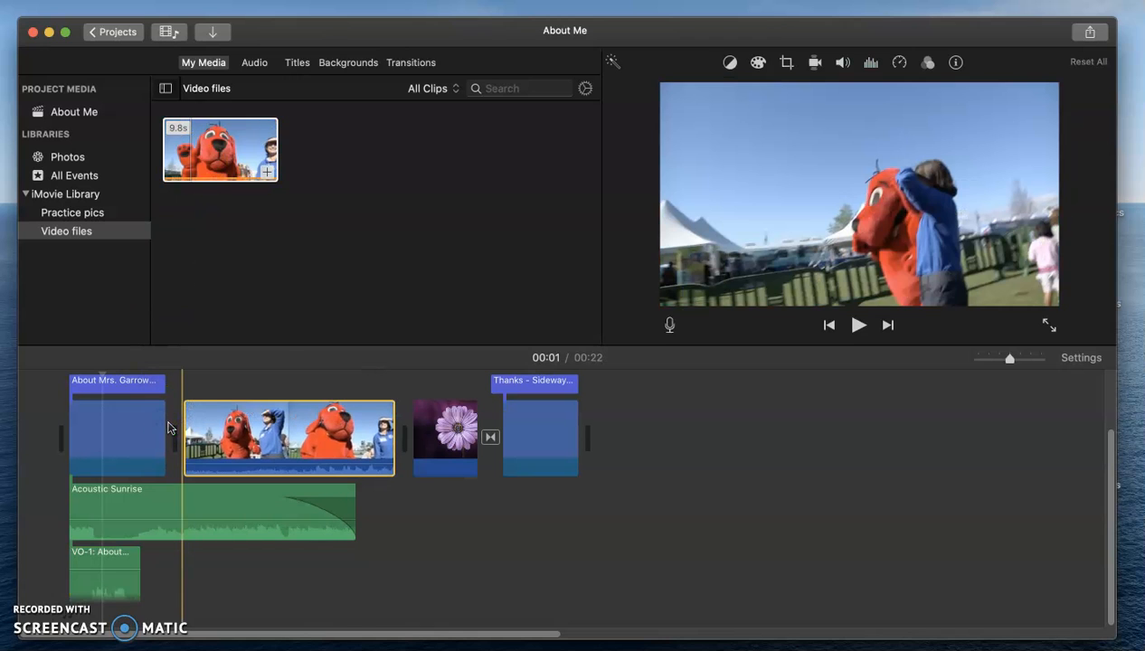
# Step: Trim the inserted festival clip at its start and end, and delete it from the timeline
pyautogui.click(181, 432)
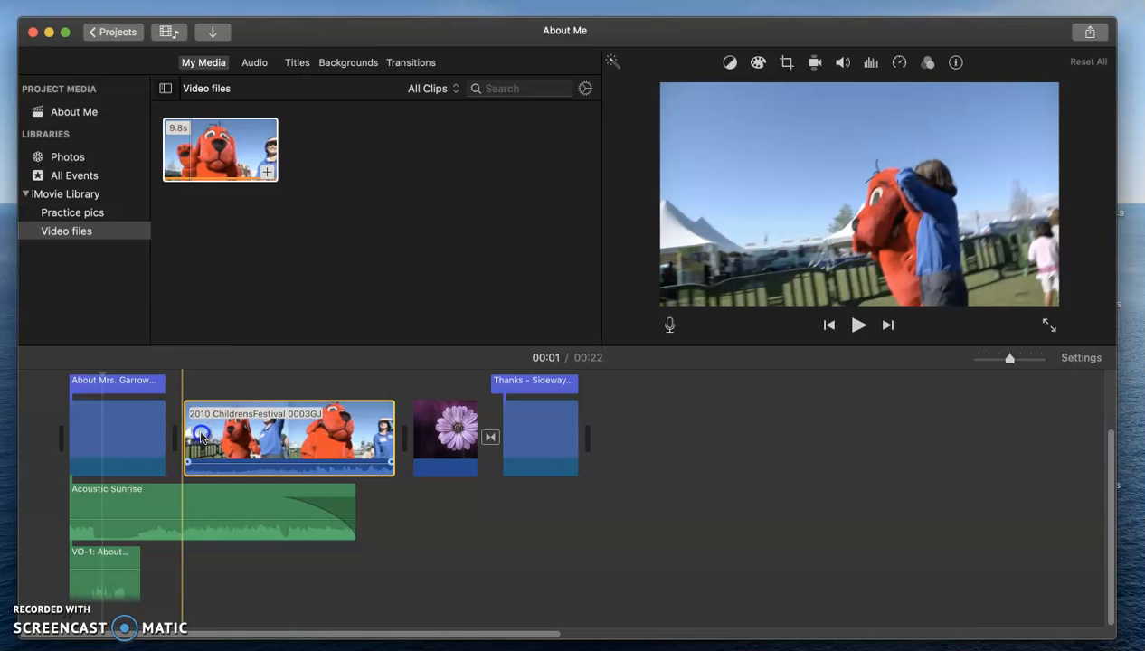
pyautogui.moveTo(188, 440); pyautogui.dragTo(228, 441)
pyautogui.moveTo(389, 431); pyautogui.dragTo(337, 432)
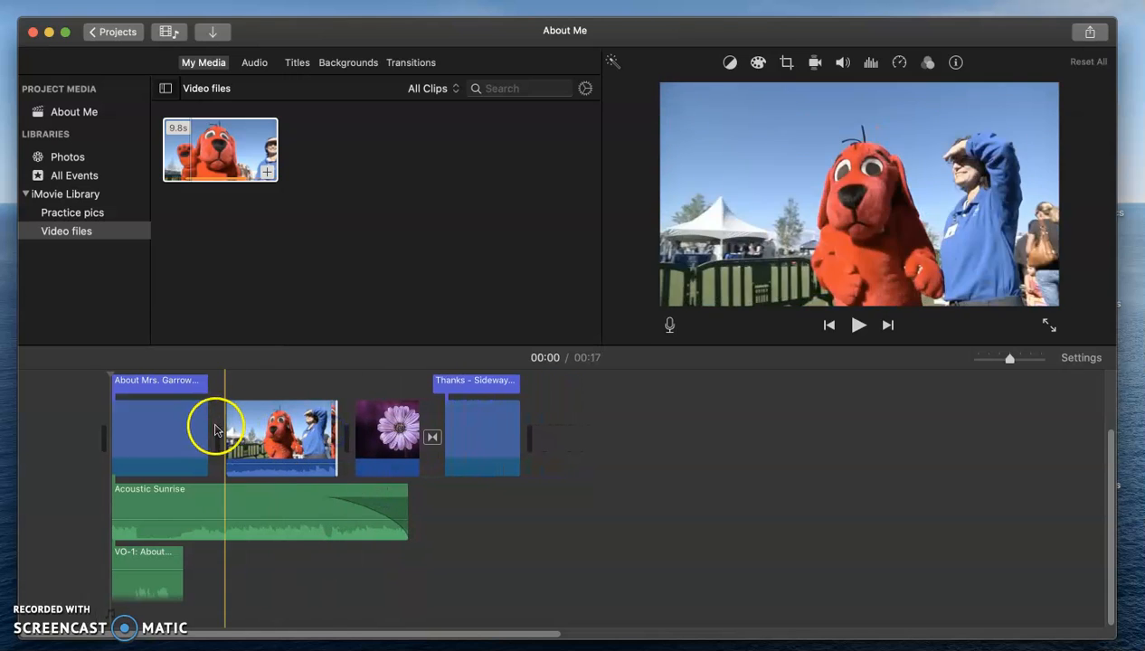
pyautogui.click(272, 435)
pyautogui.press('Delete')
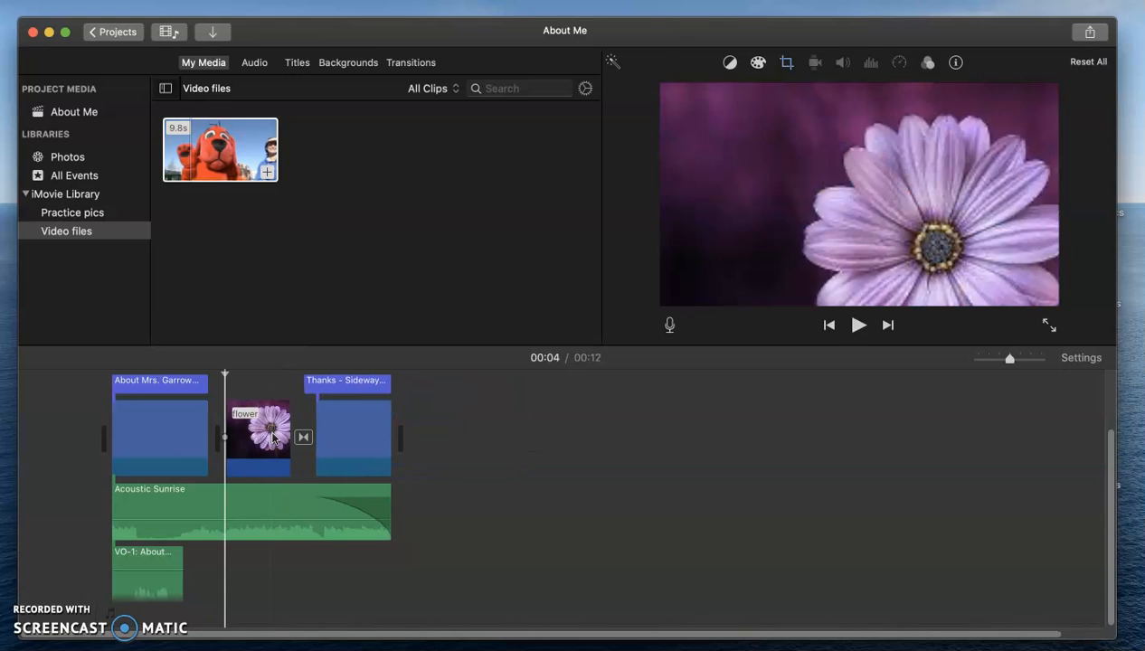
# Step: Select only the middle 3.5 seconds of the festival video and insert that section between the opening title clip and the flower photo
pyautogui.click(212, 158)
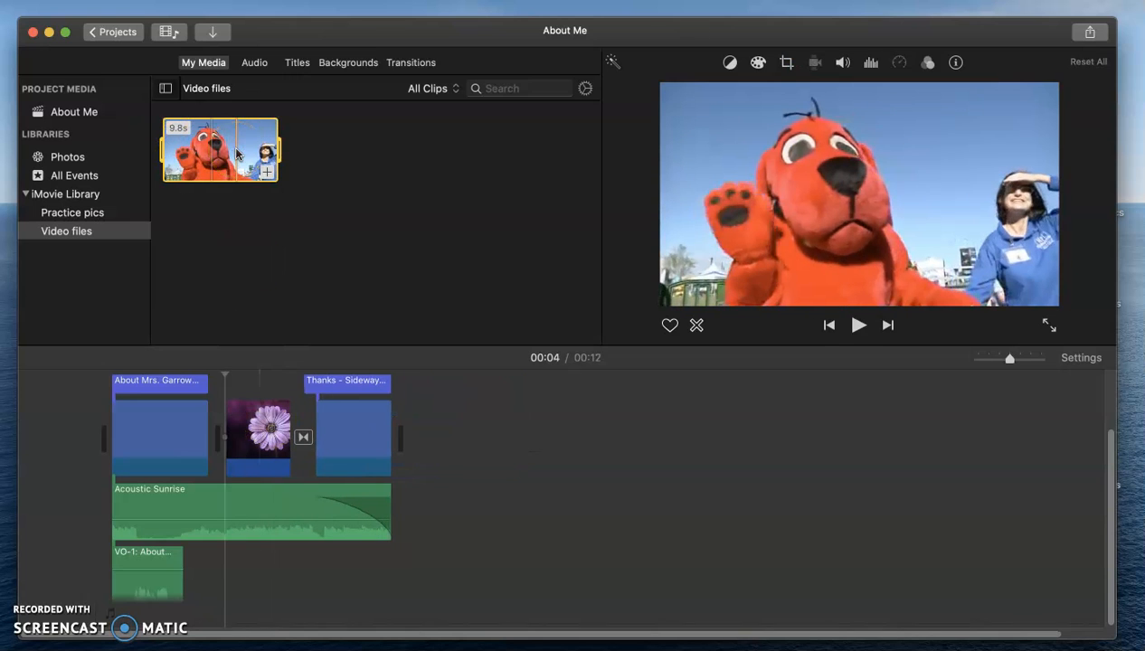
pyautogui.click(166, 149)
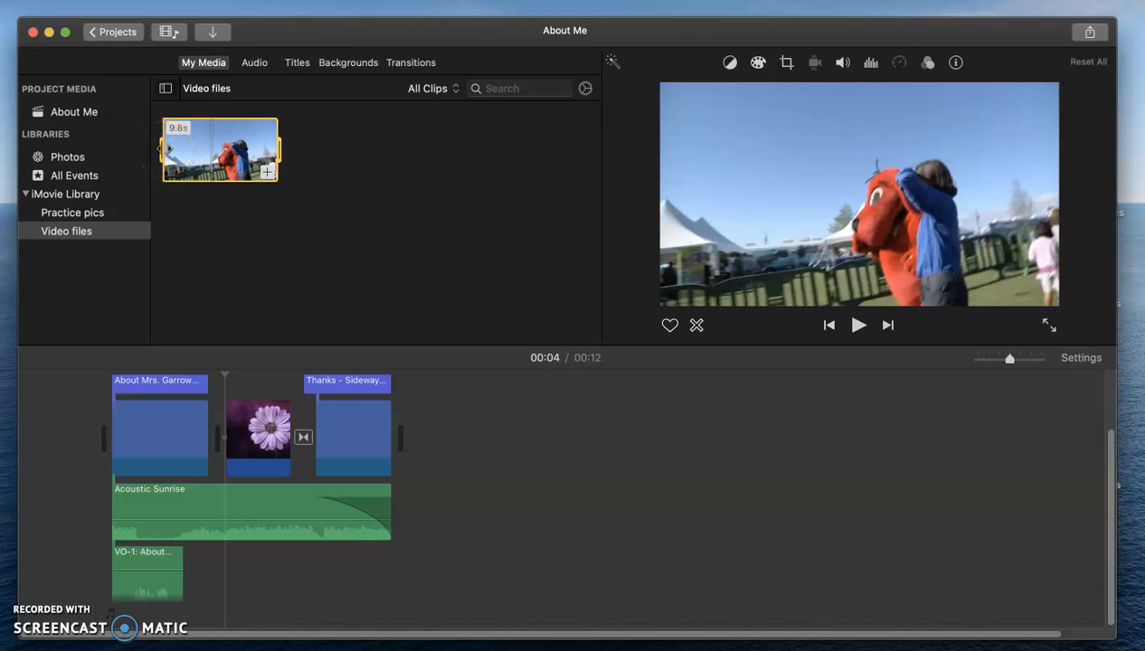
pyautogui.moveTo(167, 149)
pyautogui.mouseDown()
pyautogui.moveTo(186, 146)
pyautogui.moveTo(166, 156)
pyautogui.mouseUp()
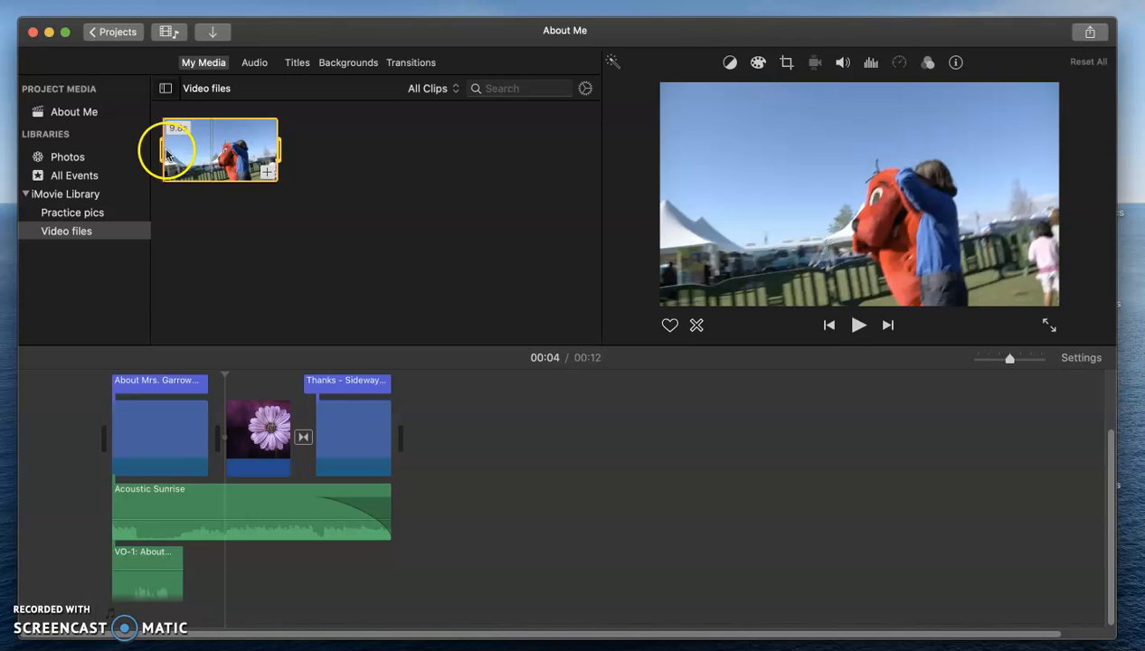
pyautogui.click(179, 152)
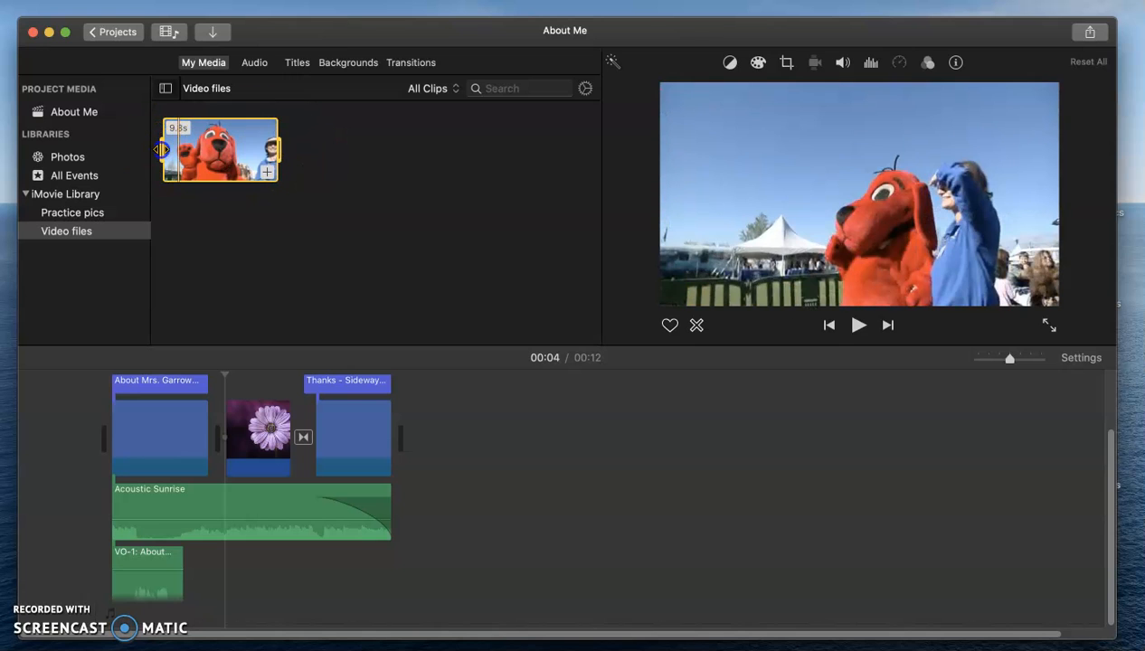
pyautogui.moveTo(162, 149); pyautogui.dragTo(201, 149)
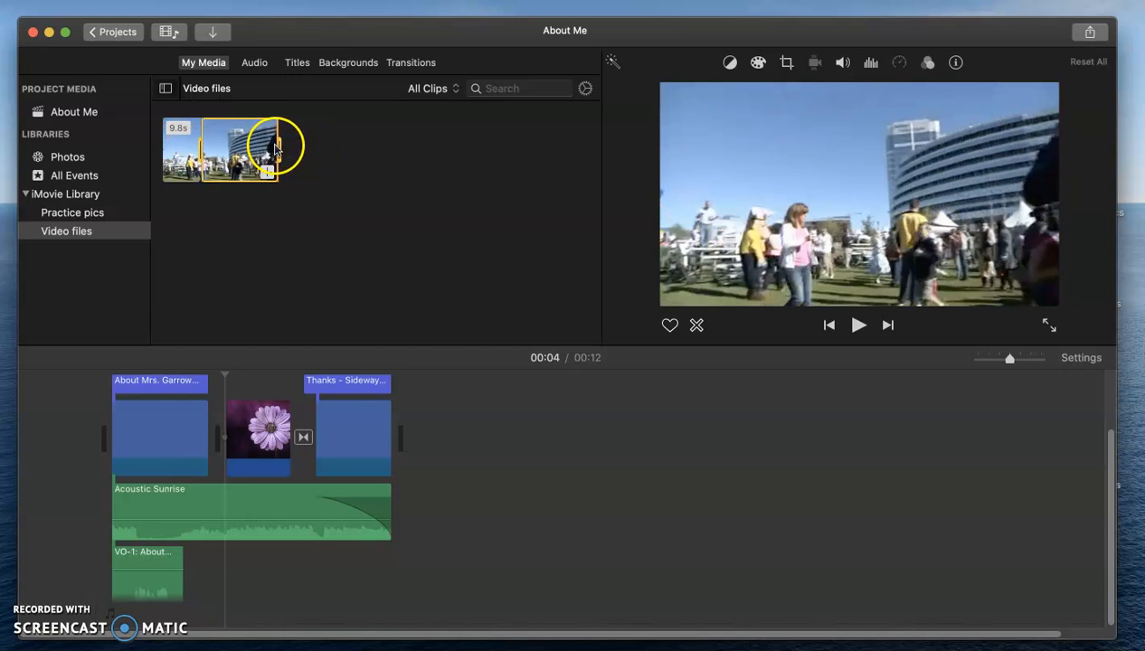
pyautogui.moveTo(277, 149); pyautogui.dragTo(242, 152)
pyautogui.moveTo(191, 123); pyautogui.dragTo(199, 152)
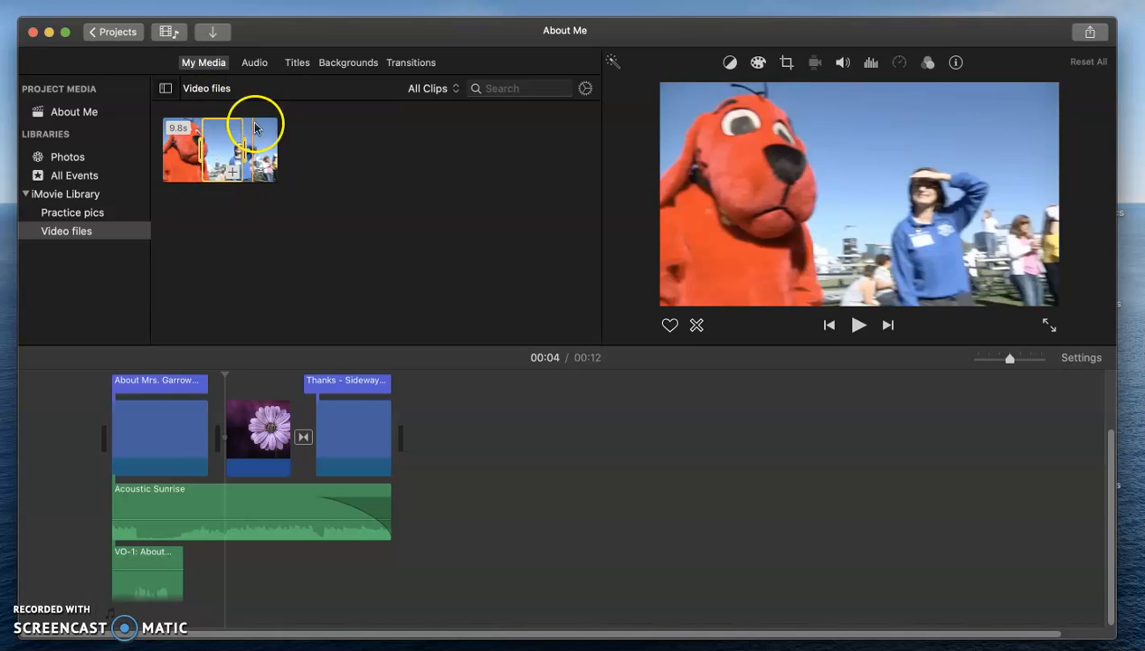
pyautogui.moveTo(226, 134); pyautogui.dragTo(246, 440)
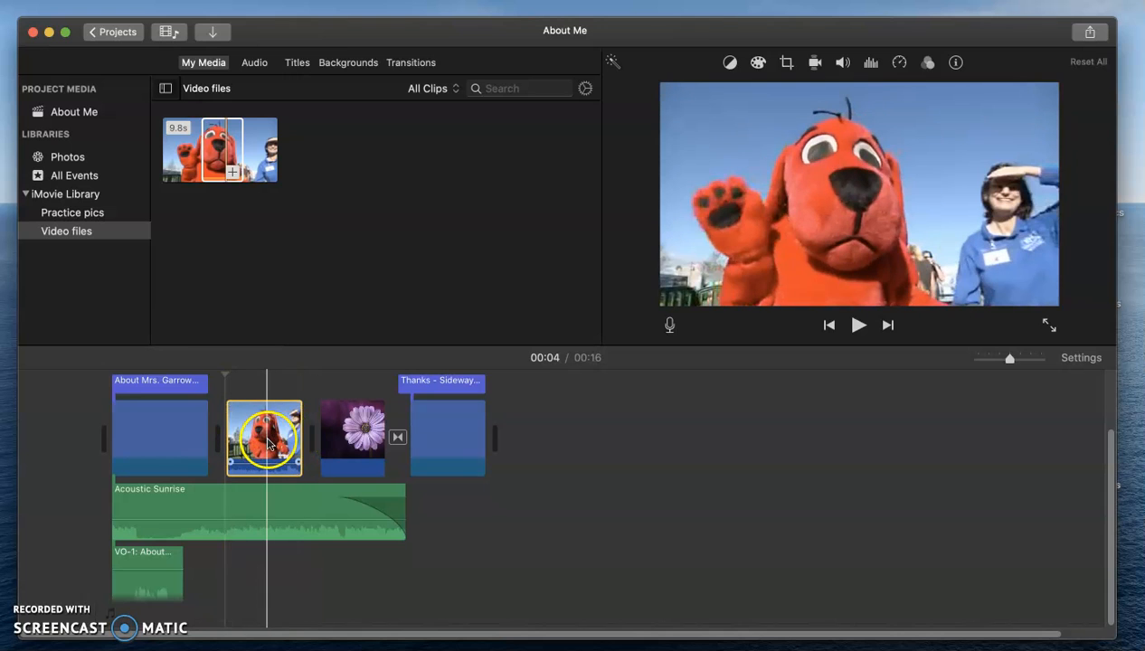
# Step: Check the duration of the inserted festival clip against its full source length, and deselect the clip
pyautogui.click(268, 443)
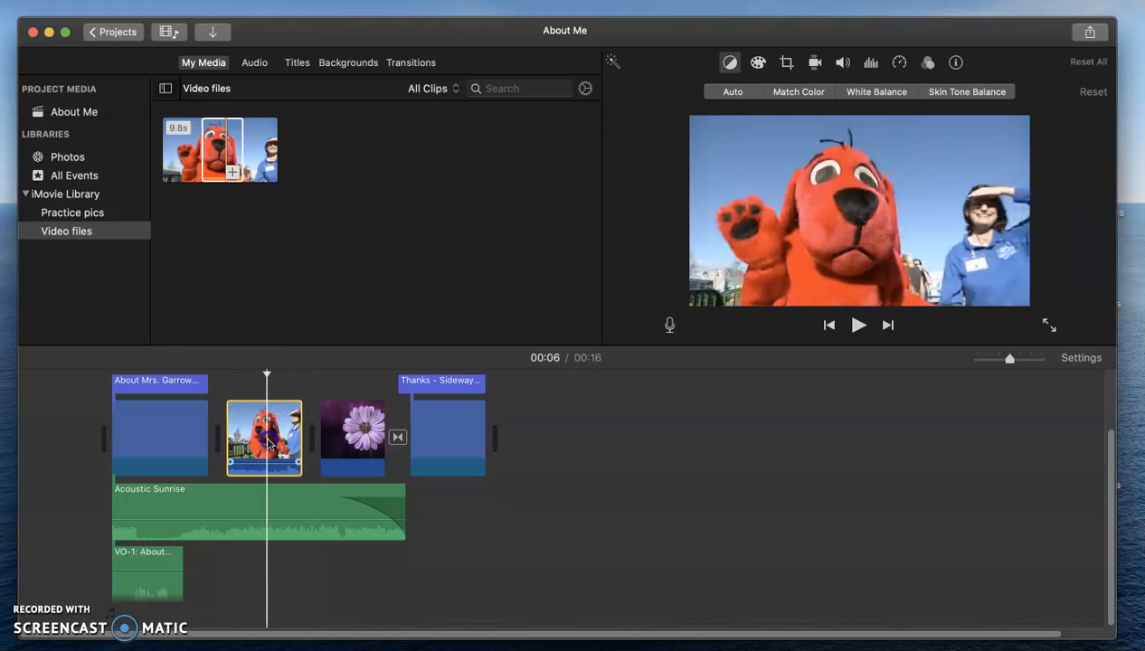
pyautogui.click(956, 62)
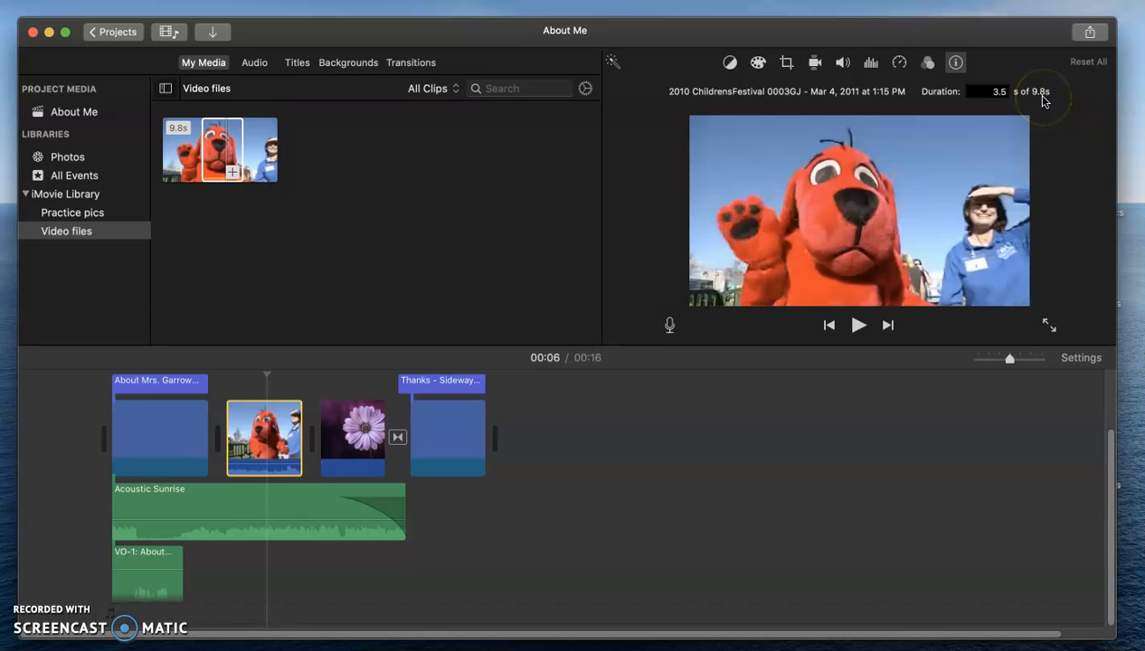
pyautogui.click(268, 442)
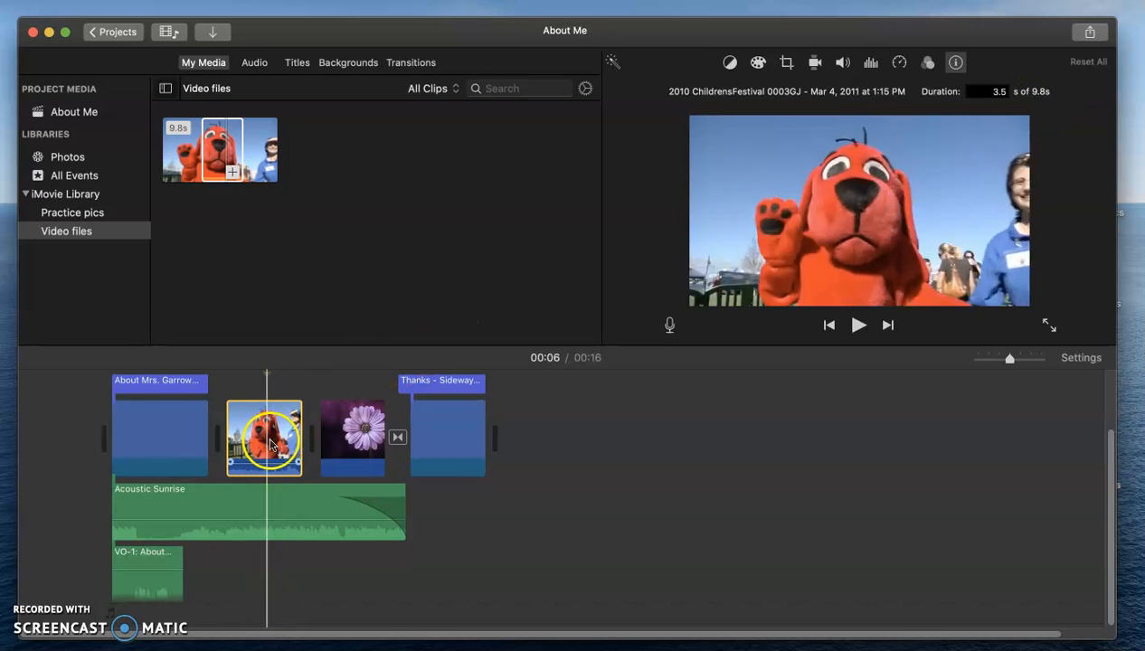
pyautogui.click(263, 440)
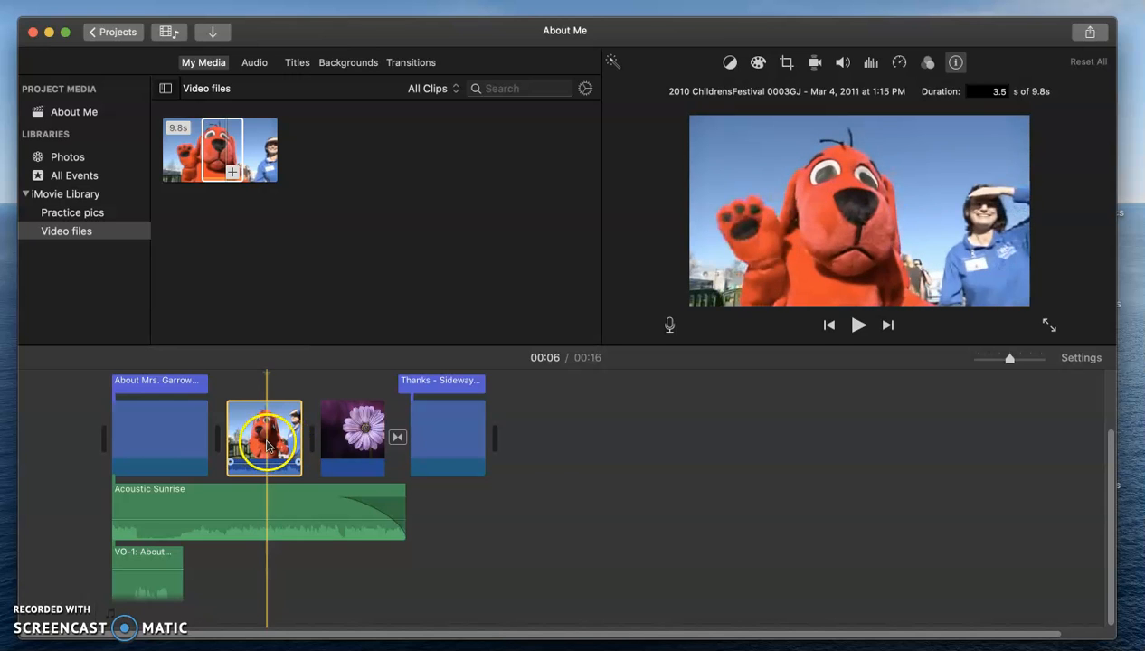
pyautogui.click(551, 454)
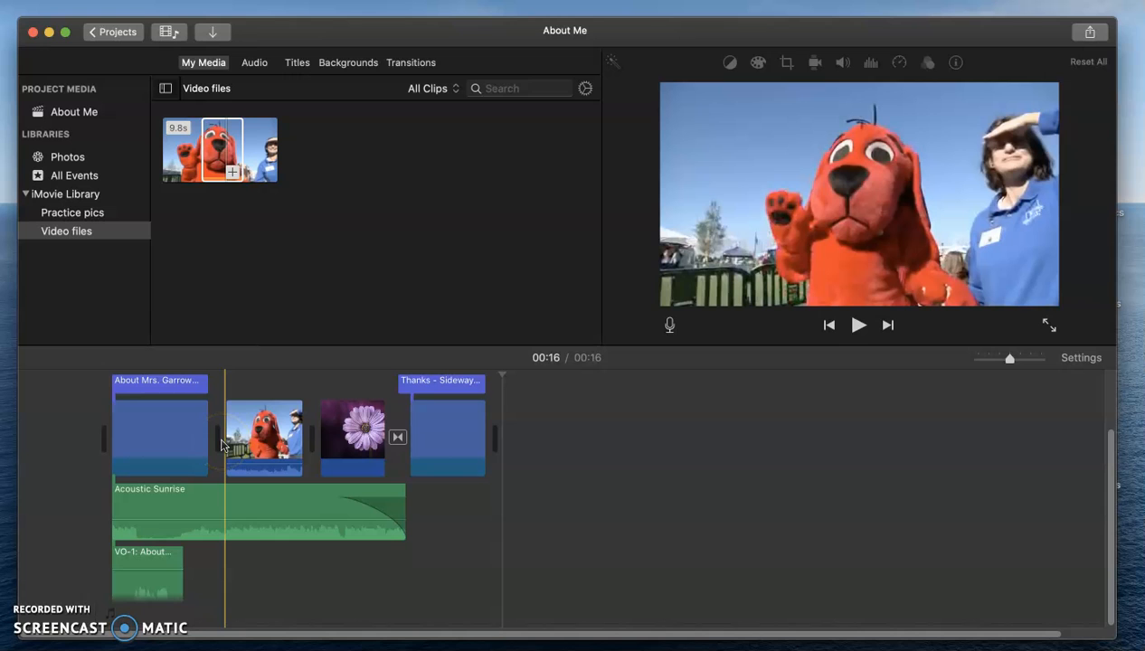
pyautogui.click(211, 10)
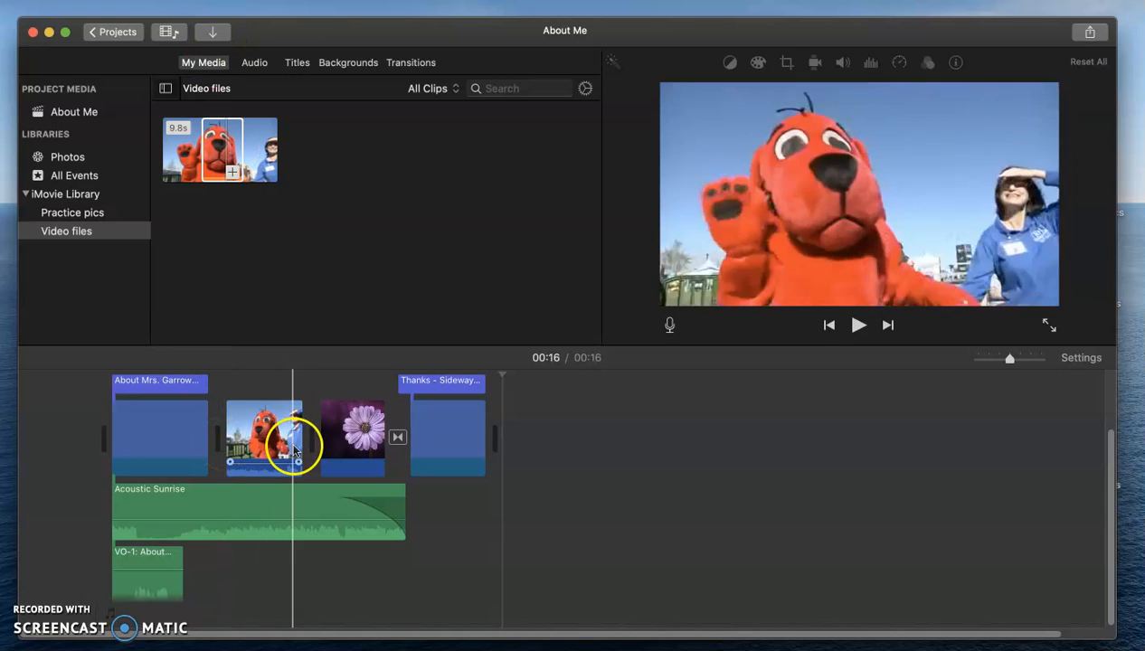
pyautogui.click(268, 145)
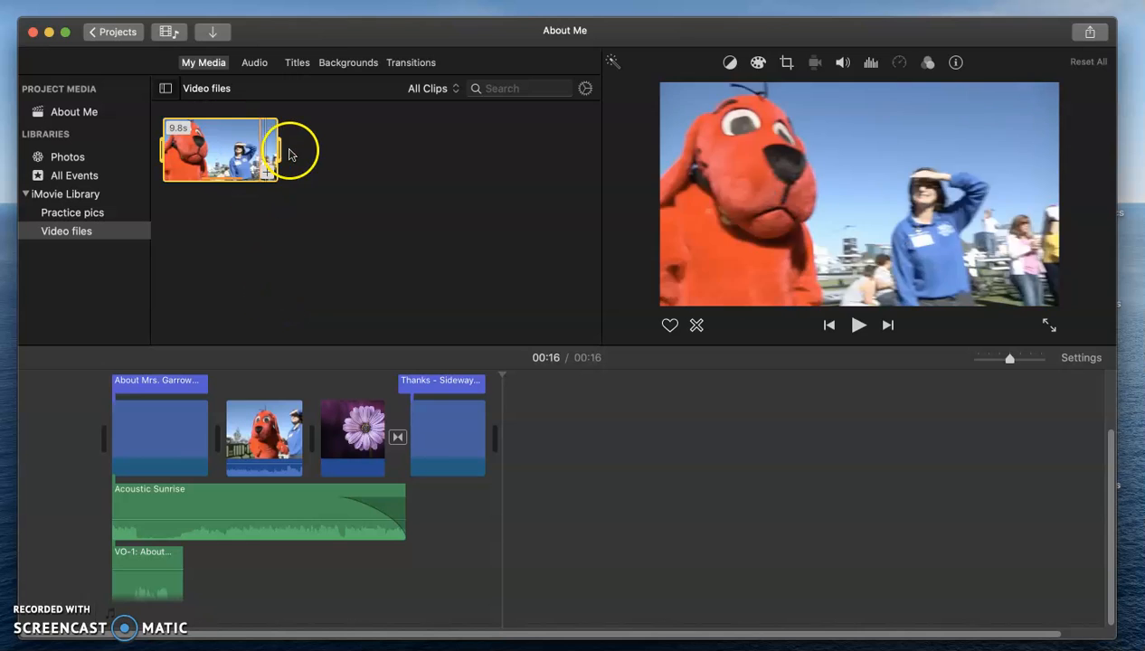
pyautogui.moveTo(281, 149); pyautogui.dragTo(201, 151)
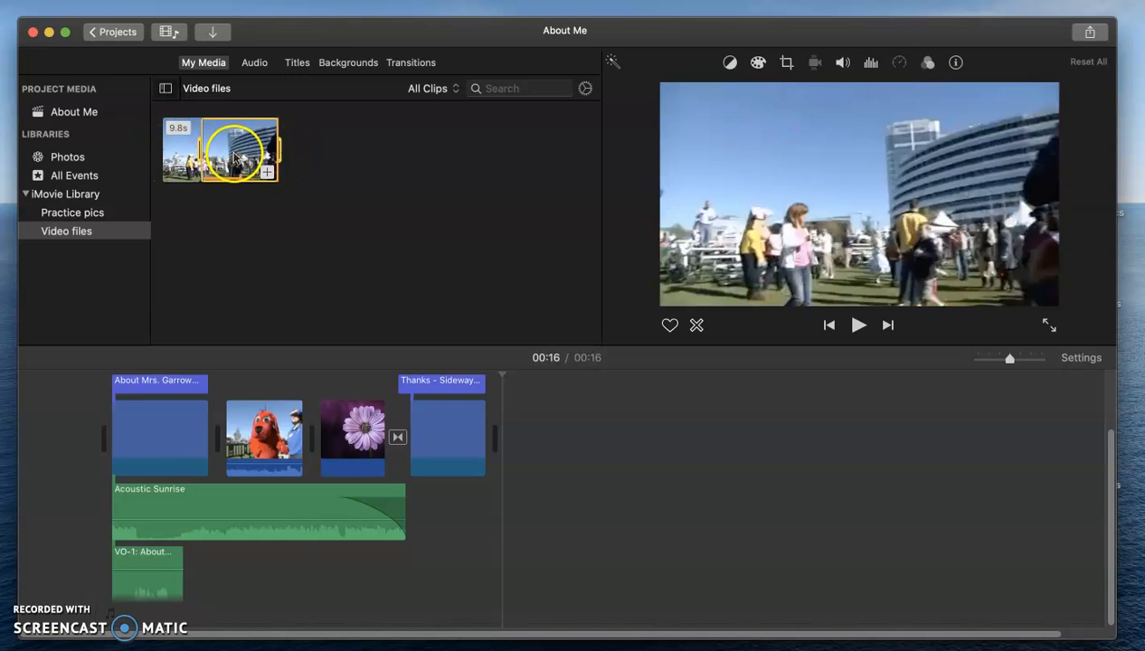
pyautogui.click(247, 153)
pyautogui.click(290, 439)
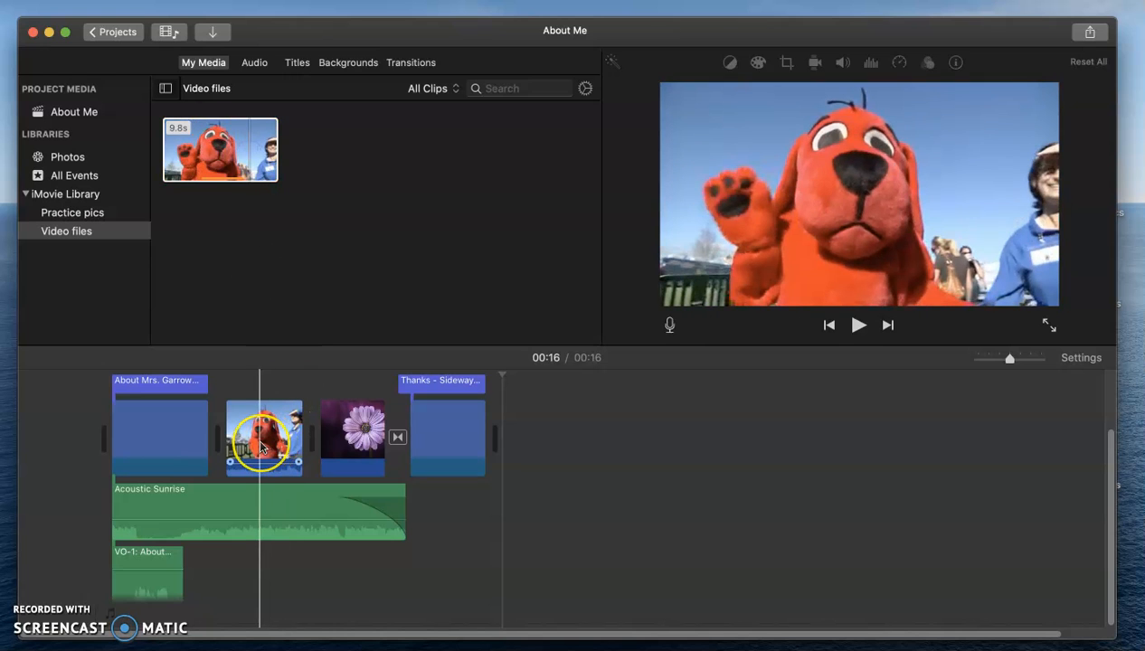
# Step: Examine the Split Clip command for the timeline's festival clip without applying it, and move the playhead nearer that clip's end
pyautogui.click(257, 436)
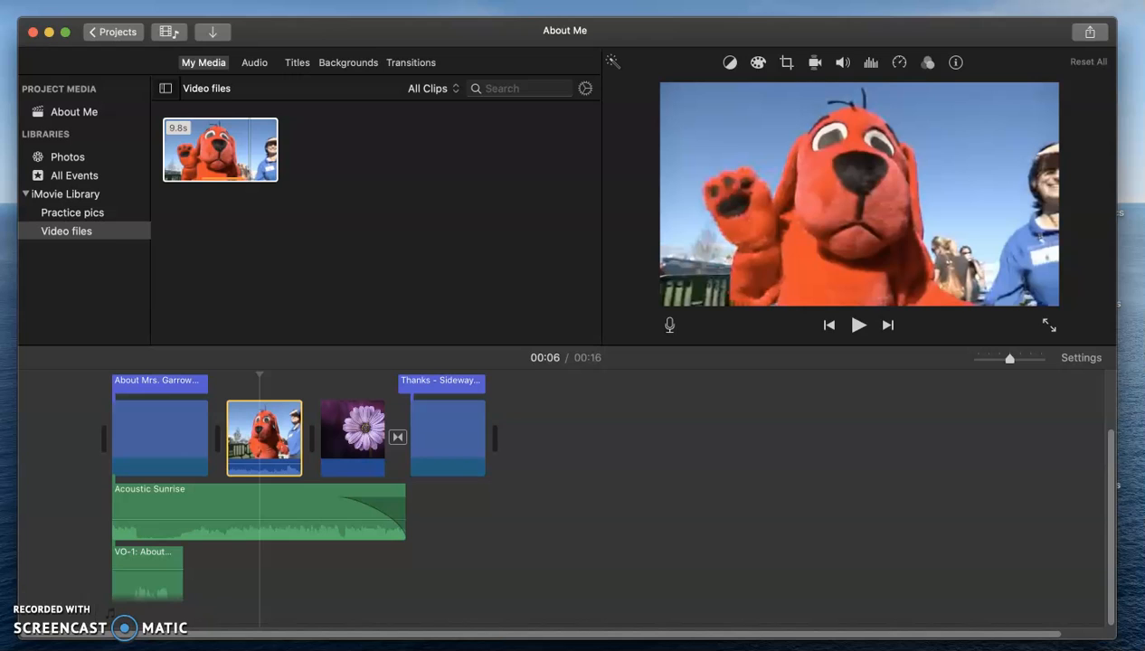
pyautogui.click(215, 0)
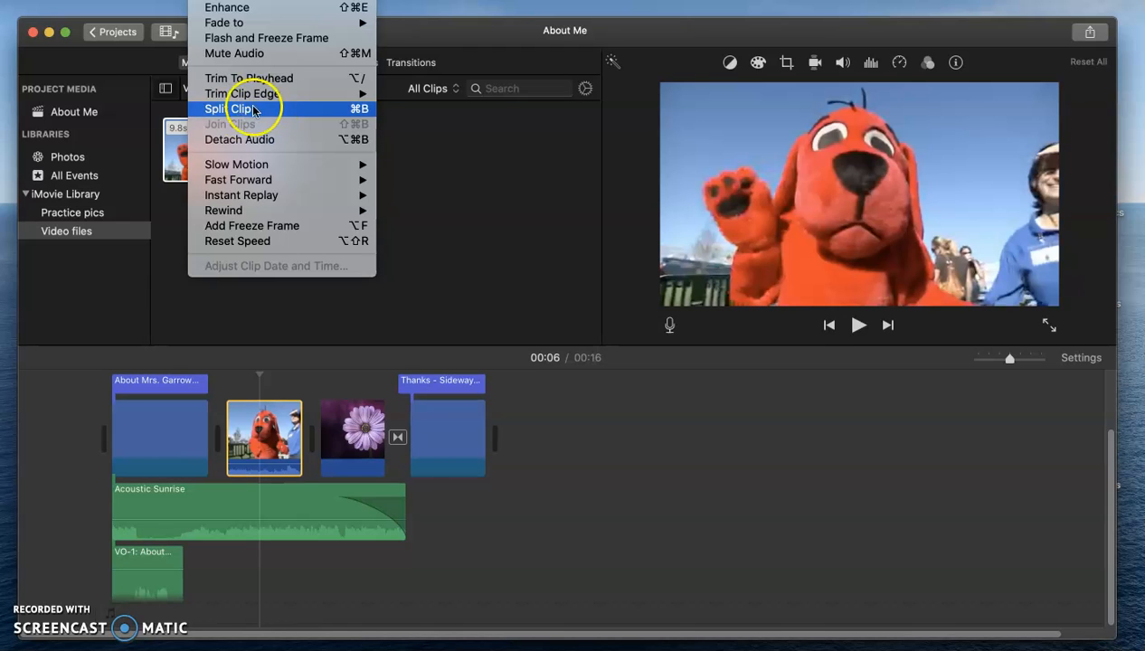
pyautogui.click(431, 269)
pyautogui.click(258, 506)
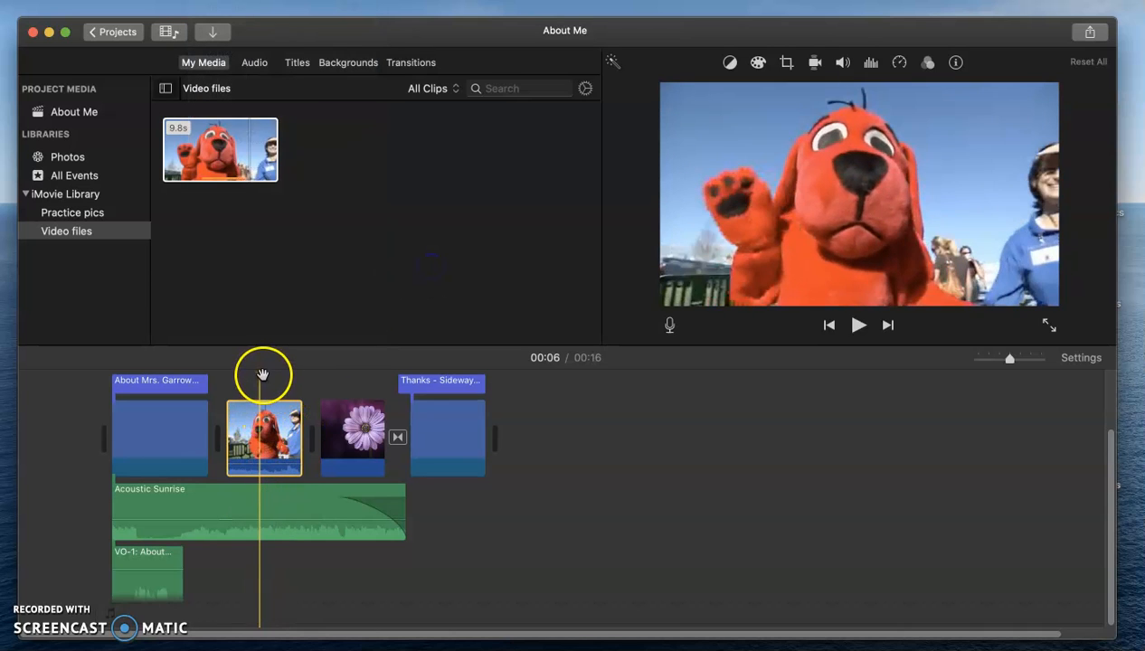
pyautogui.moveTo(262, 374); pyautogui.dragTo(288, 377)
pyautogui.click(431, 406)
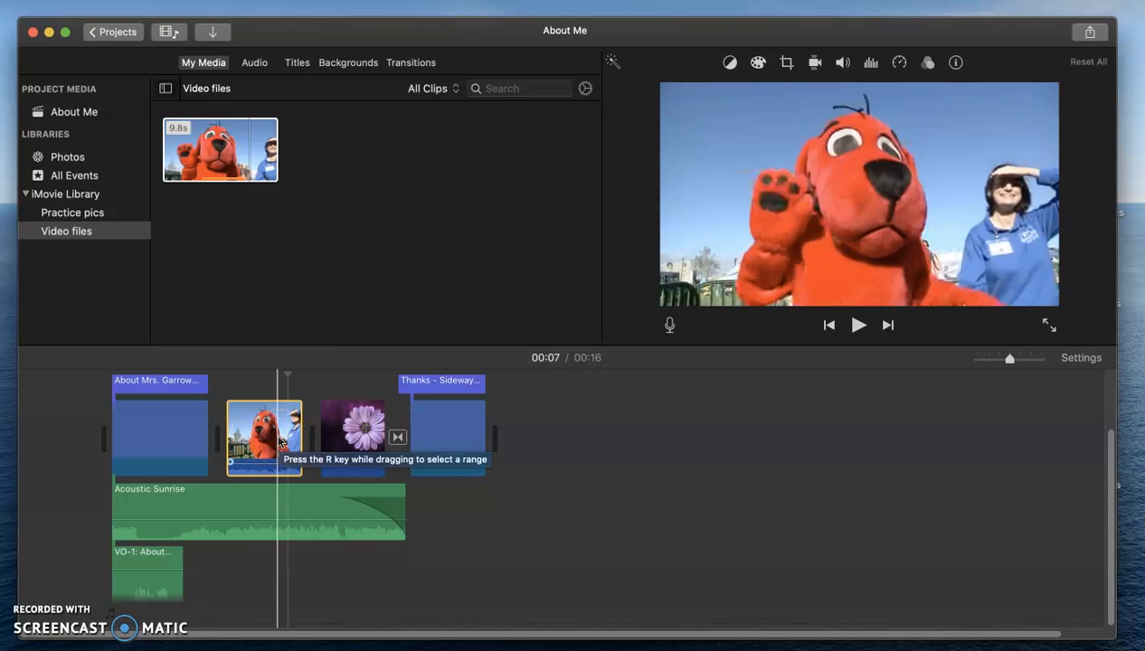
# Step: Lower the festival clip's own audio in the timeline all the way to silence
pyautogui.click(258, 501)
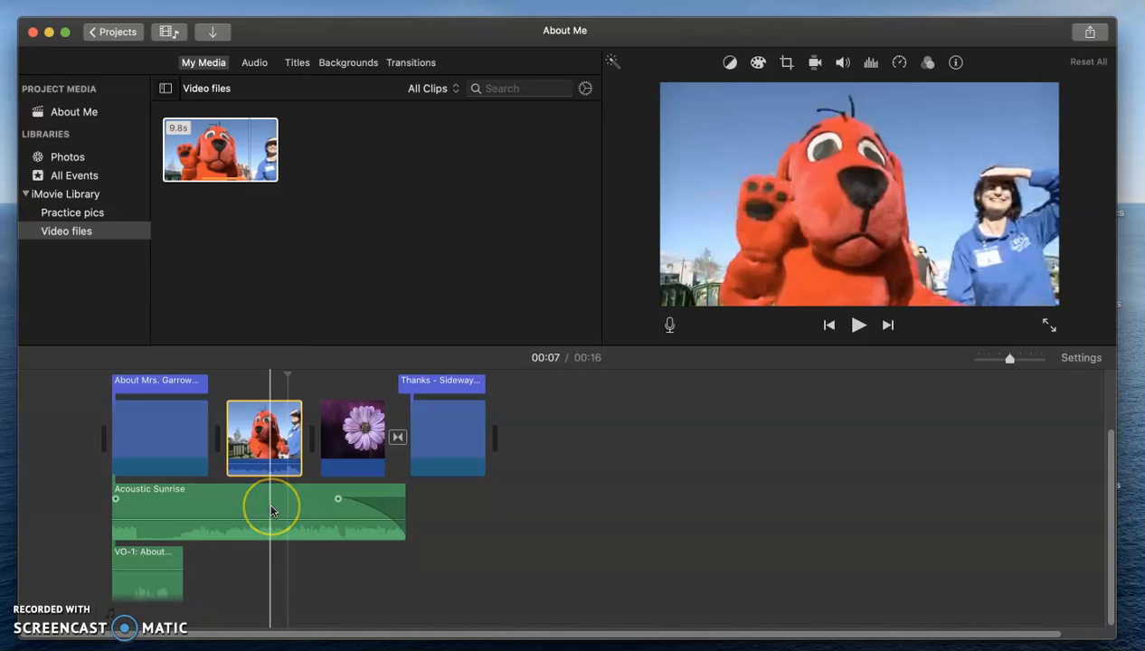
pyautogui.click(254, 475)
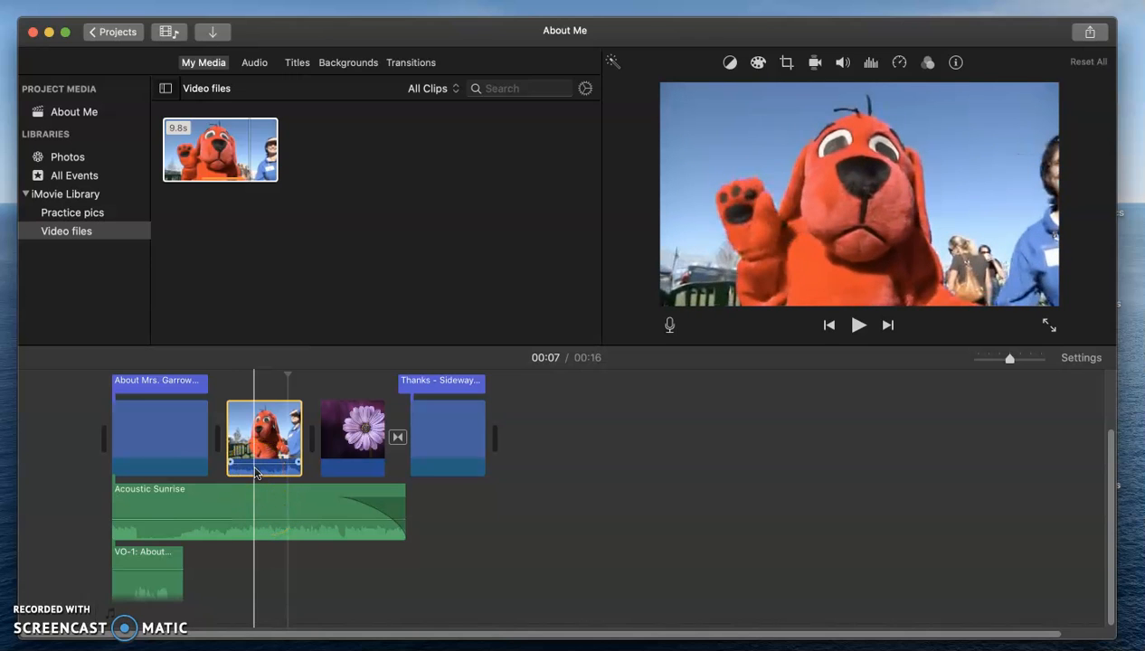
pyautogui.click(252, 461)
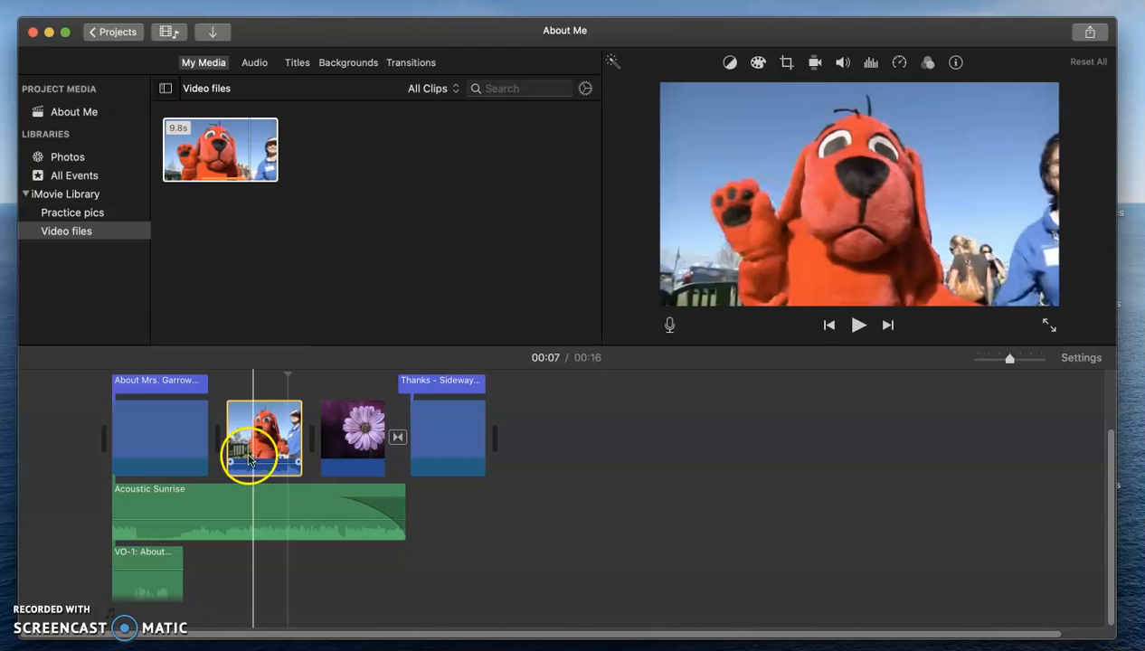
pyautogui.click(256, 464)
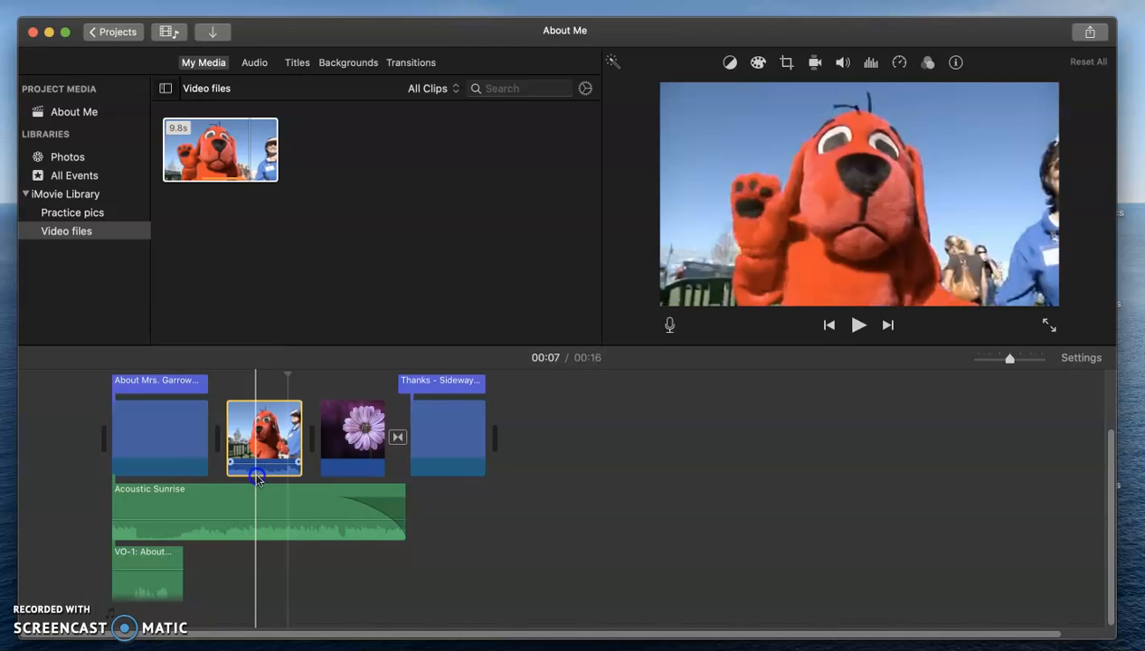
pyautogui.moveTo(265, 465)
pyautogui.mouseDown()
pyautogui.moveTo(268, 478)
pyautogui.moveTo(263, 465)
pyautogui.mouseUp()
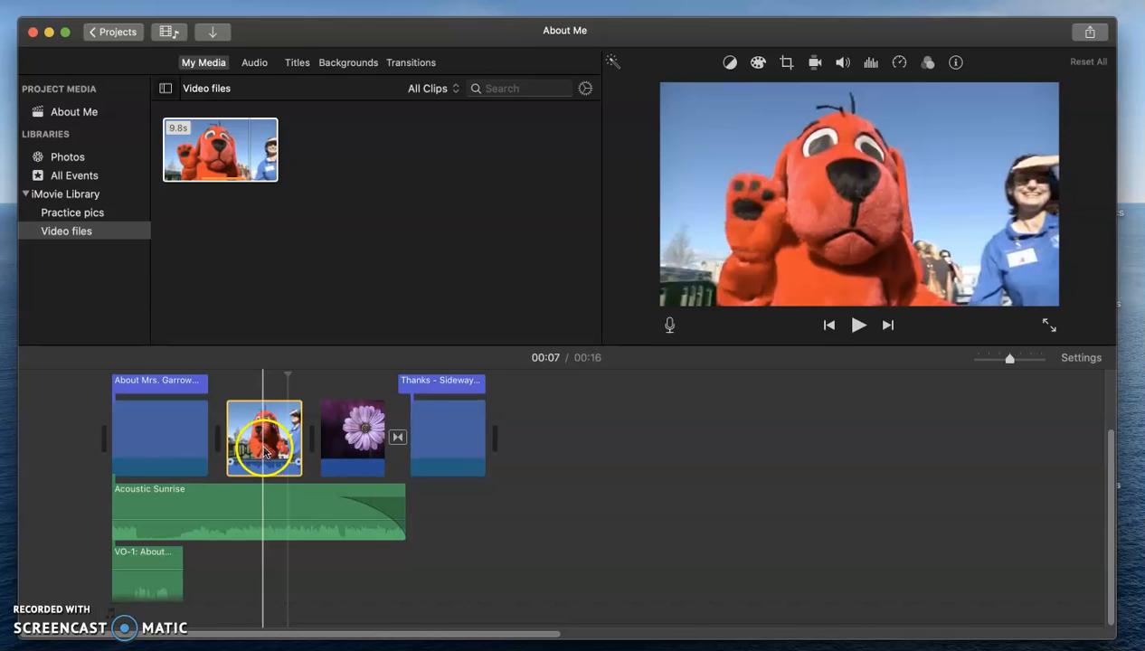
pyautogui.rightClick(264, 462)
pyautogui.moveTo(264, 462); pyautogui.dragTo(266, 479)
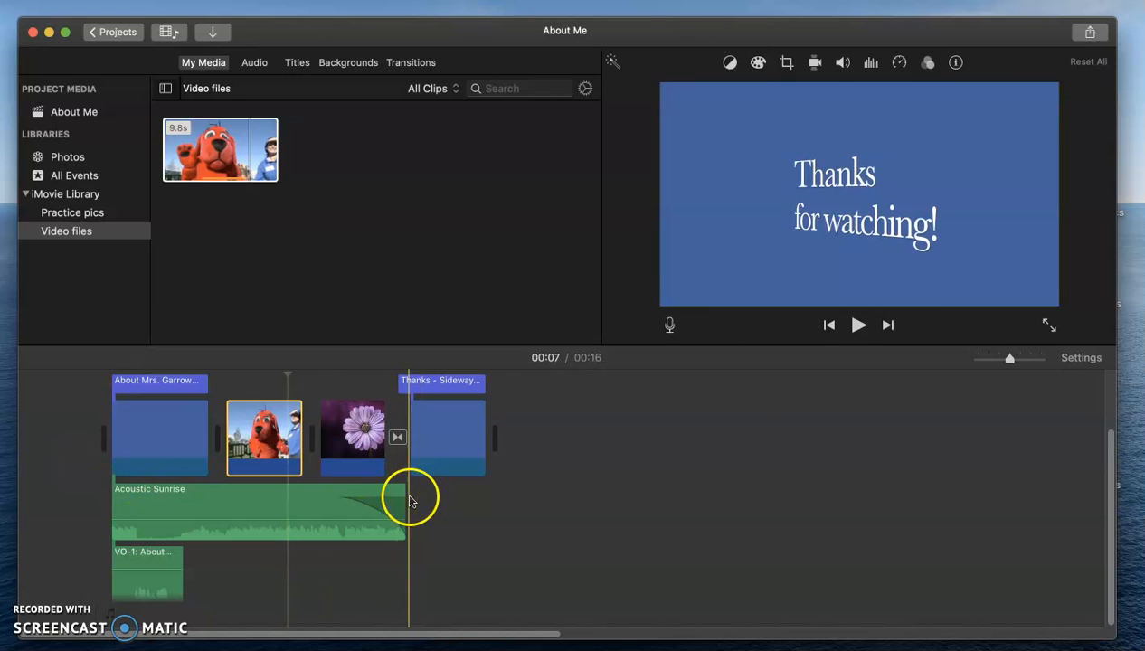
# Step: Extend the Acoustic Sunrise music to the end of the closing title at 16:00.00 and play back the movie
pyautogui.moveTo(406, 497); pyautogui.dragTo(484, 497)
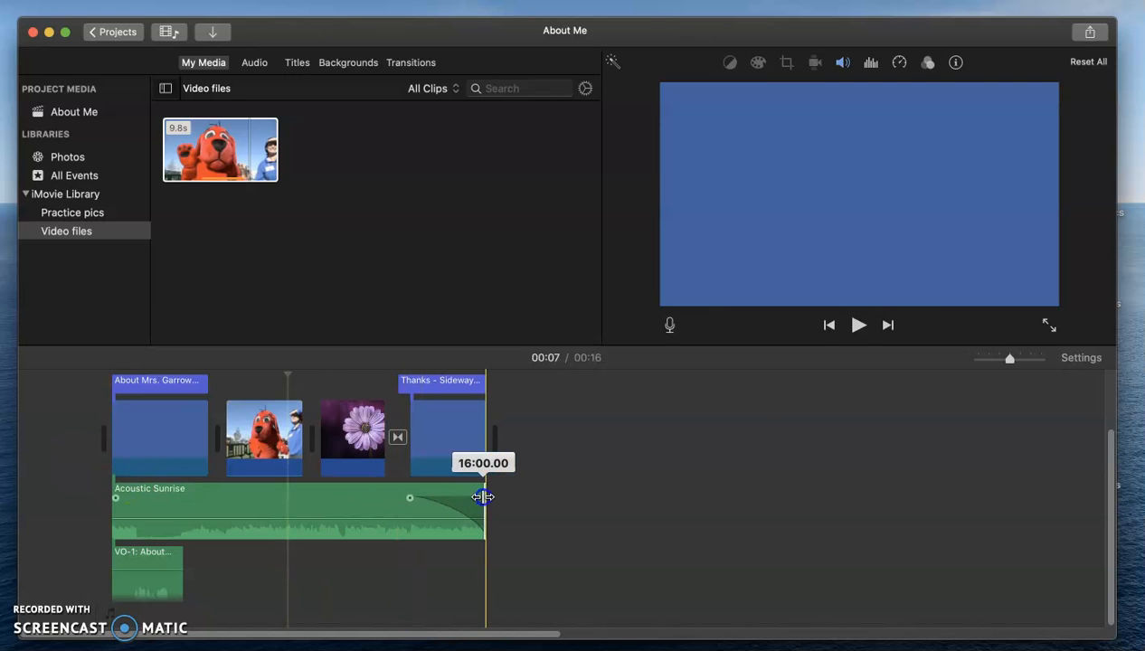
pyautogui.press('space')
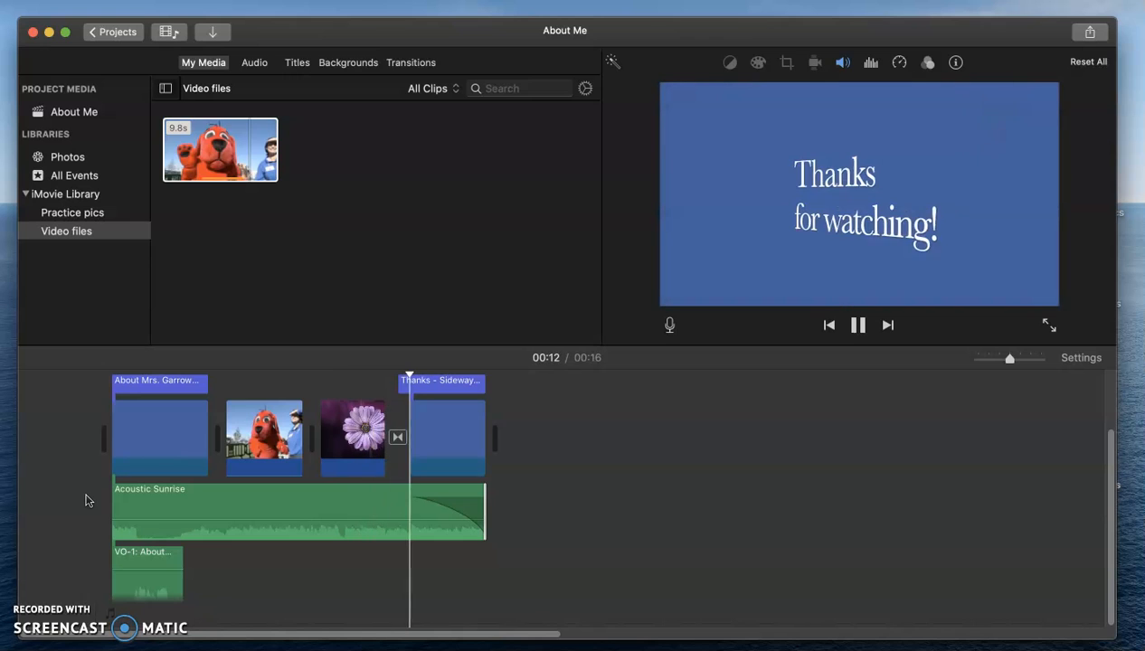
pyautogui.press('space')
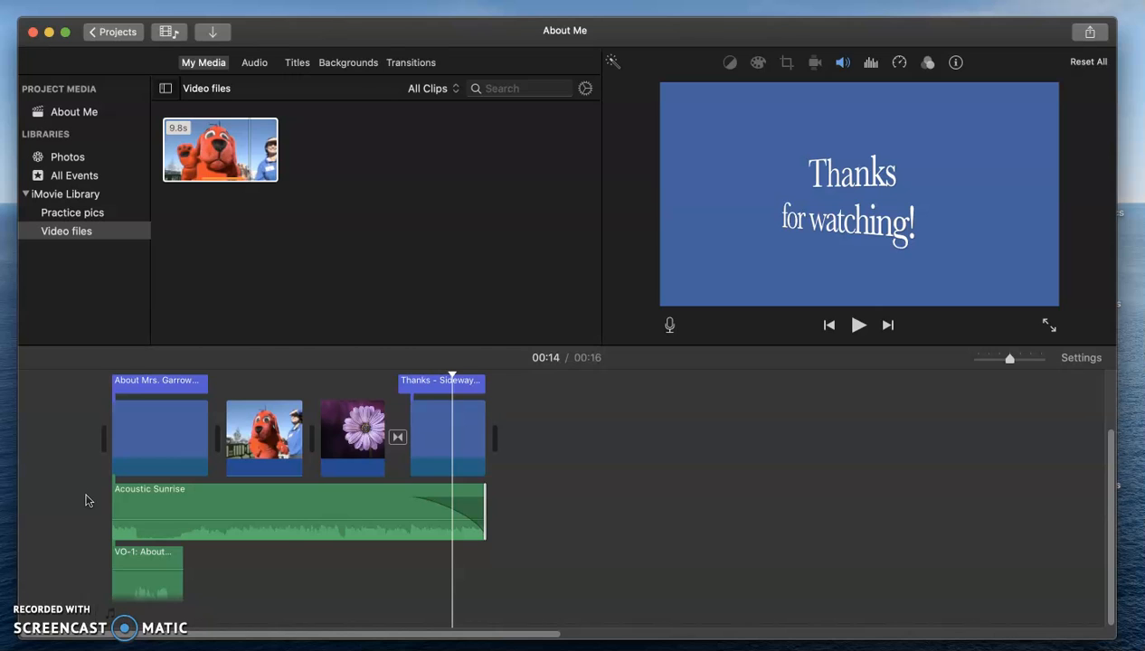
pyautogui.click(154, 576)
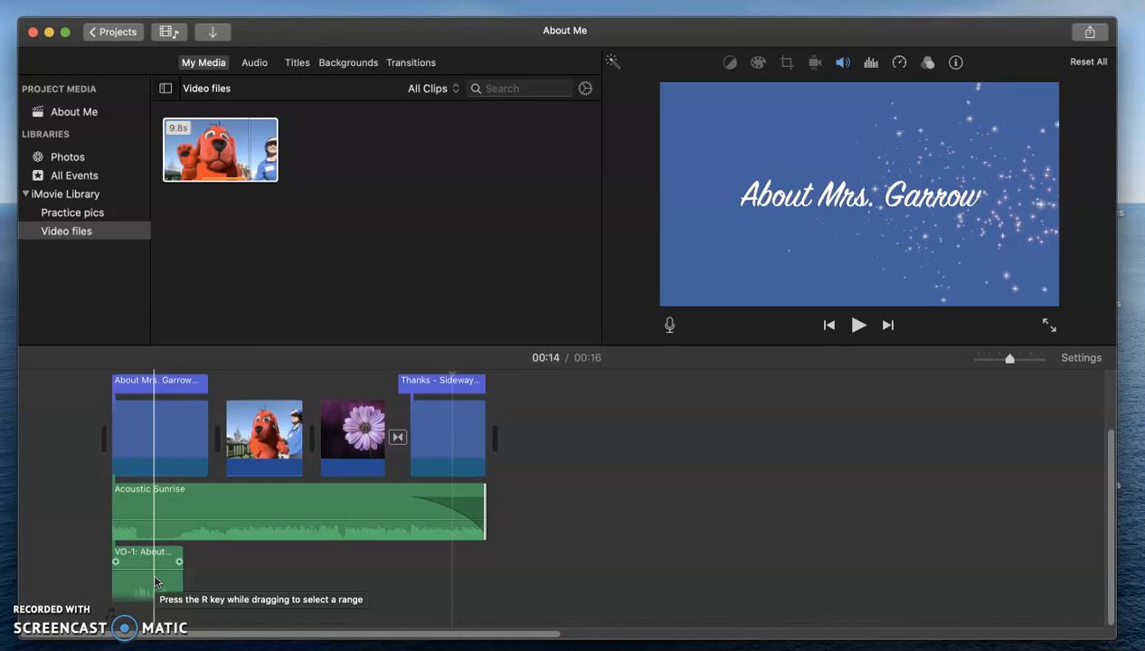
pyautogui.click(331, 545)
pyautogui.click(317, 515)
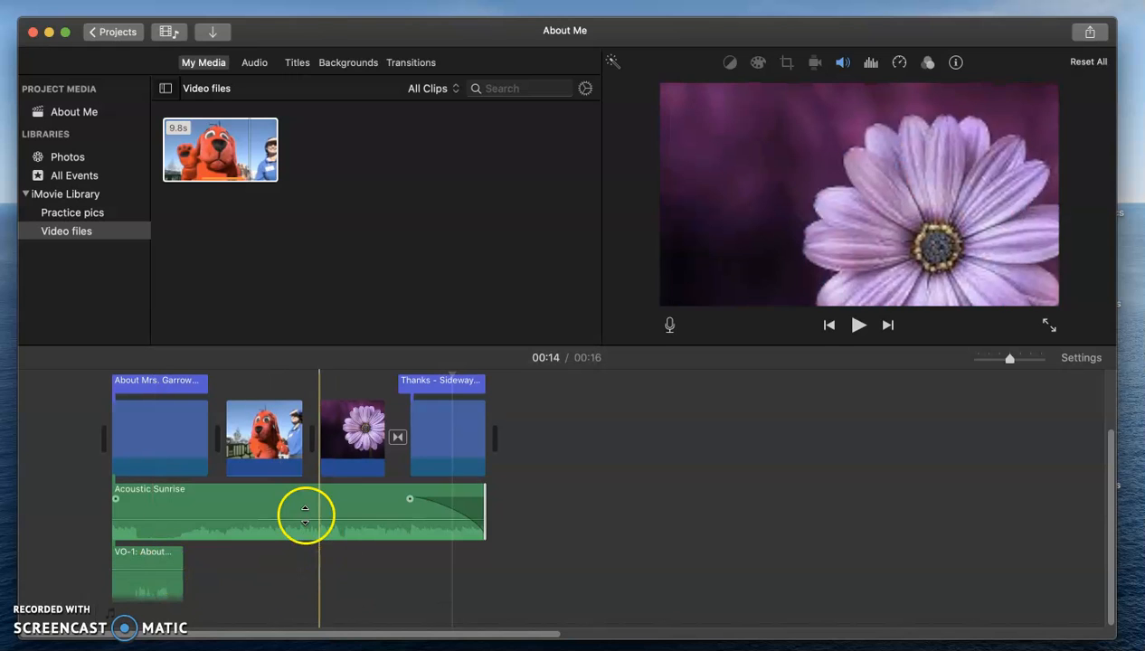
pyautogui.click(325, 522)
pyautogui.click(310, 521)
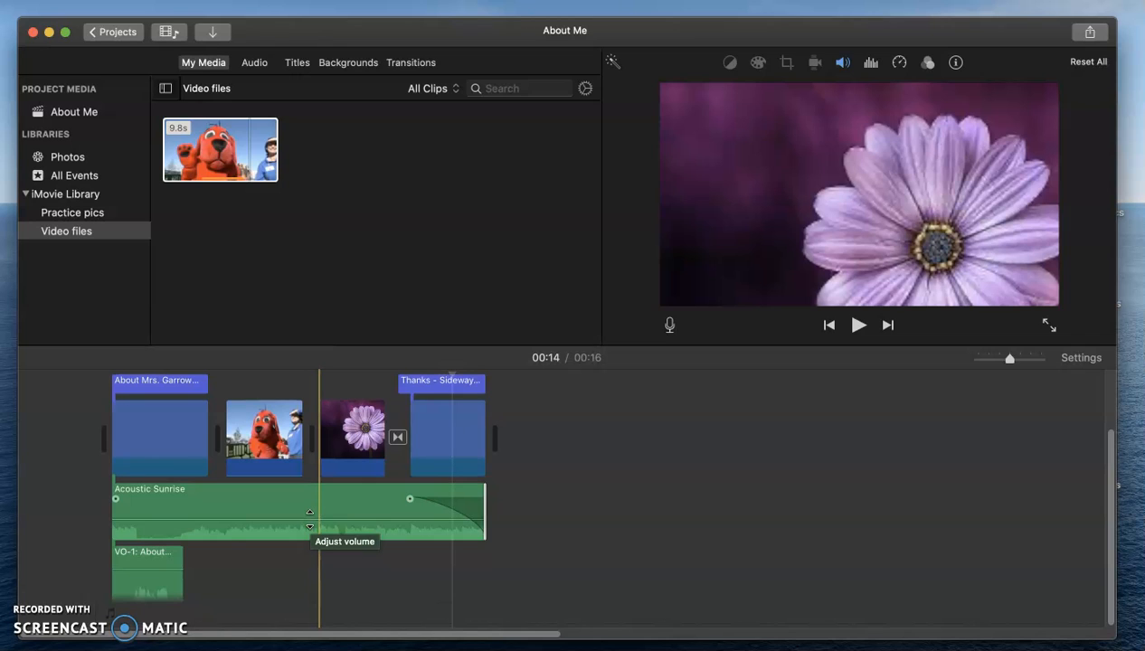
pyautogui.click(35, 614)
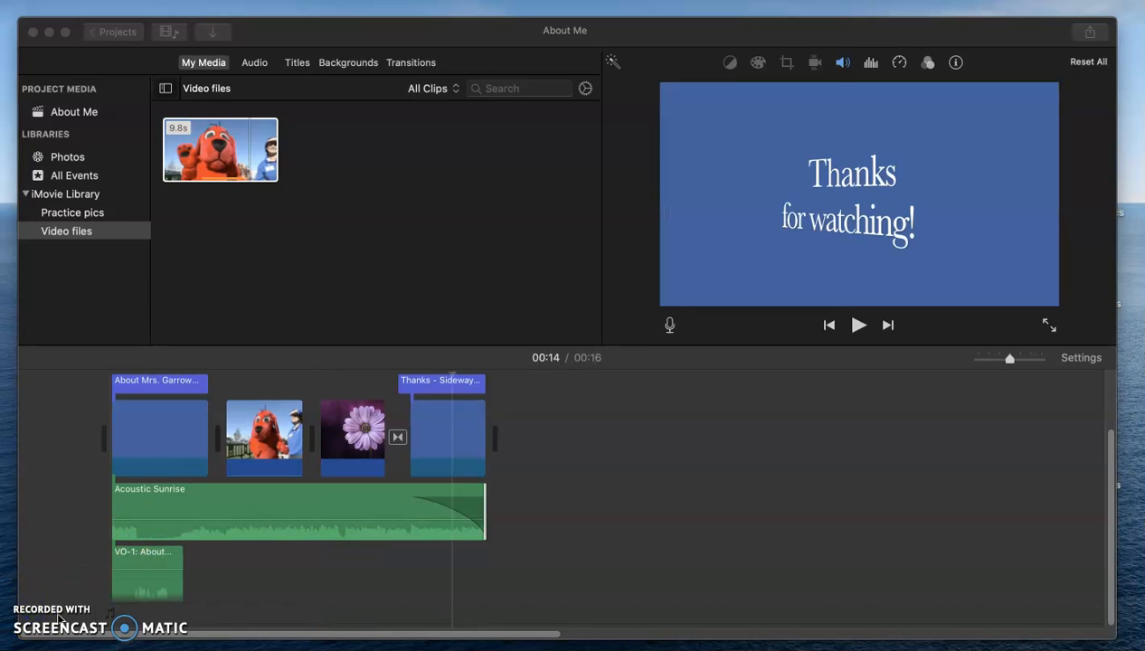
pyautogui.click(104, 578)
pyautogui.click(128, 570)
pyautogui.click(208, 568)
# Step: Examine the festival clip, the flower photo and the music at maximum timeline magnification, and return the timeline to its overview scale
pyautogui.click(1025, 359)
pyautogui.moveTo(1024, 360); pyautogui.dragTo(1041, 360)
pyautogui.click(525, 489)
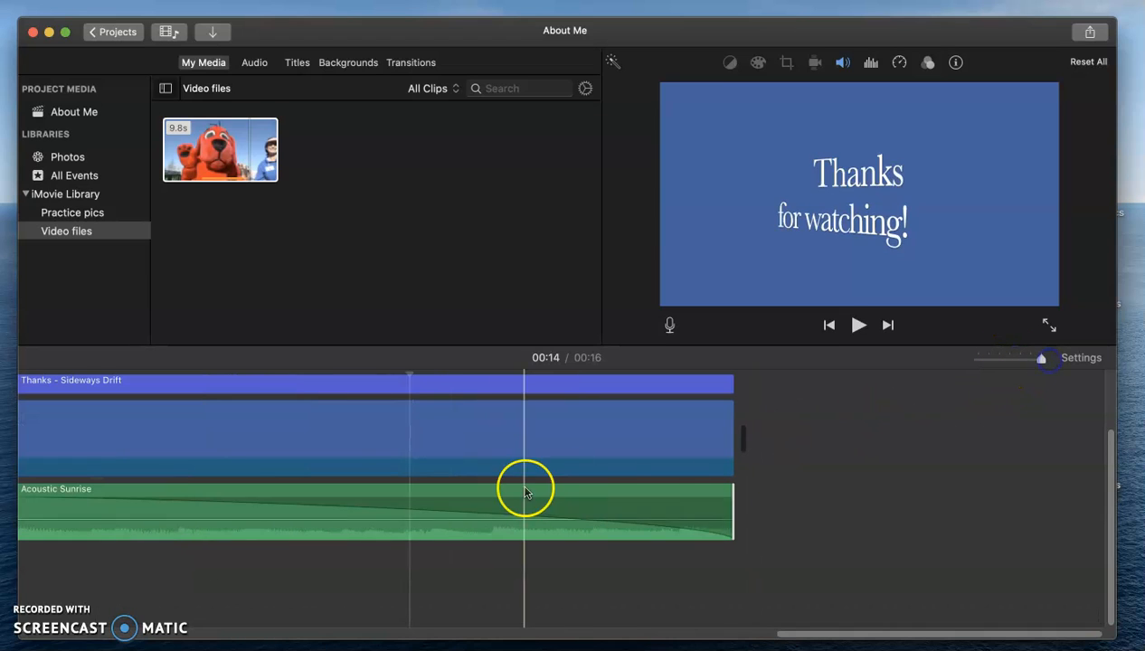
pyautogui.hscroll(-10, 525, 491)
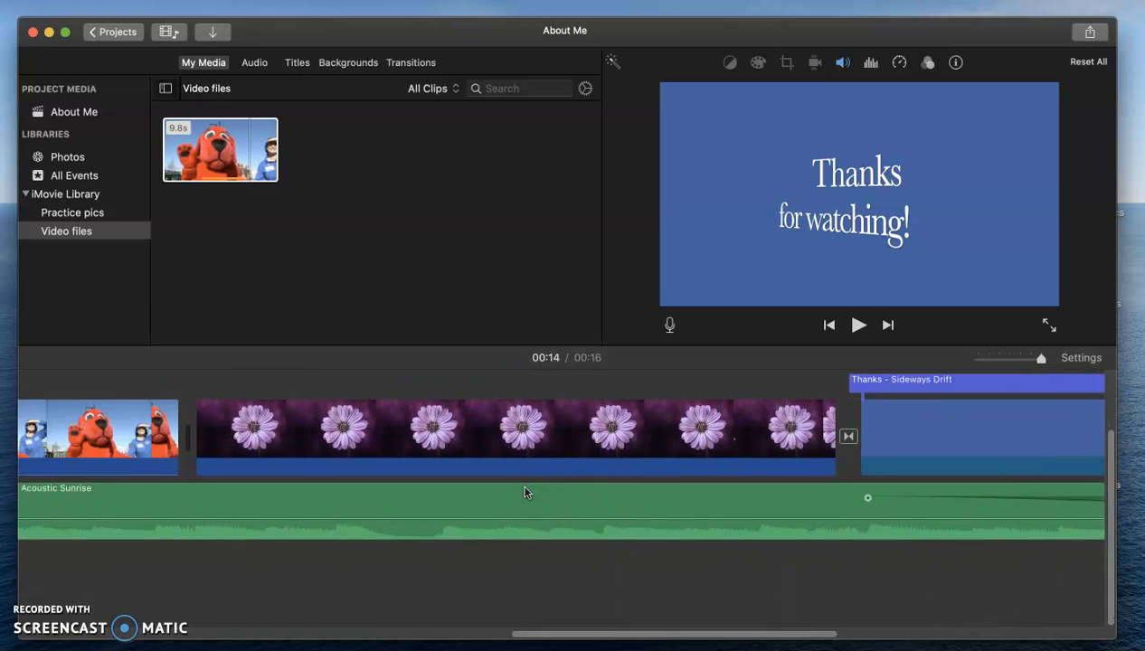
pyautogui.hscroll(-8, 528, 492)
pyautogui.click(187, 480)
pyautogui.click(334, 484)
pyautogui.click(343, 472)
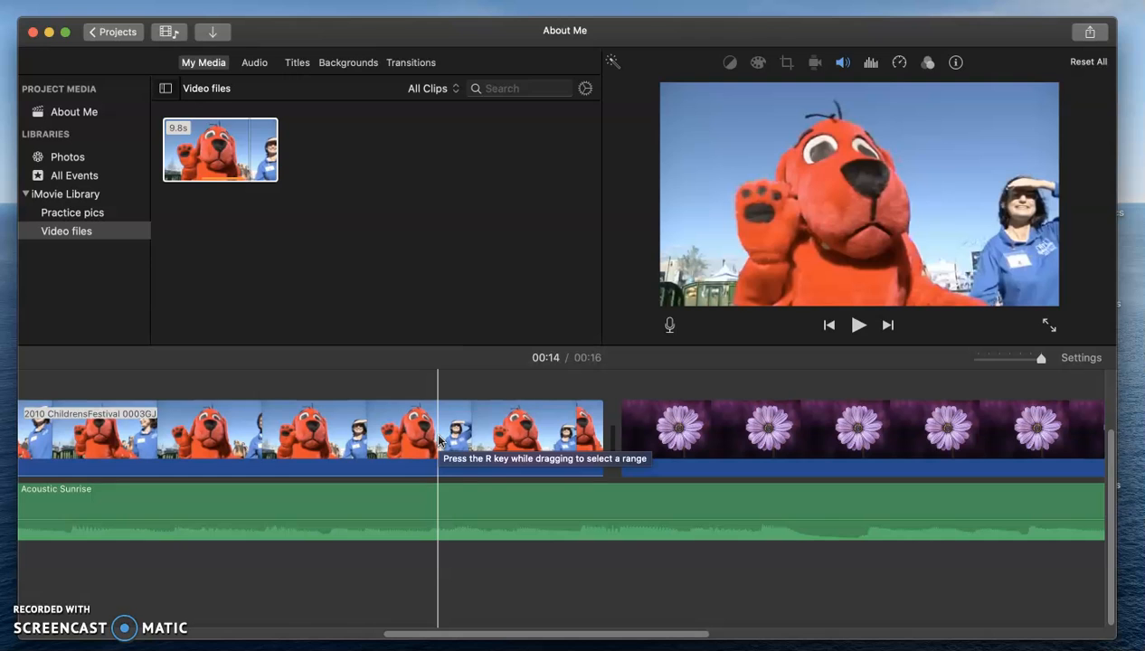
pyautogui.click(639, 440)
pyautogui.click(432, 446)
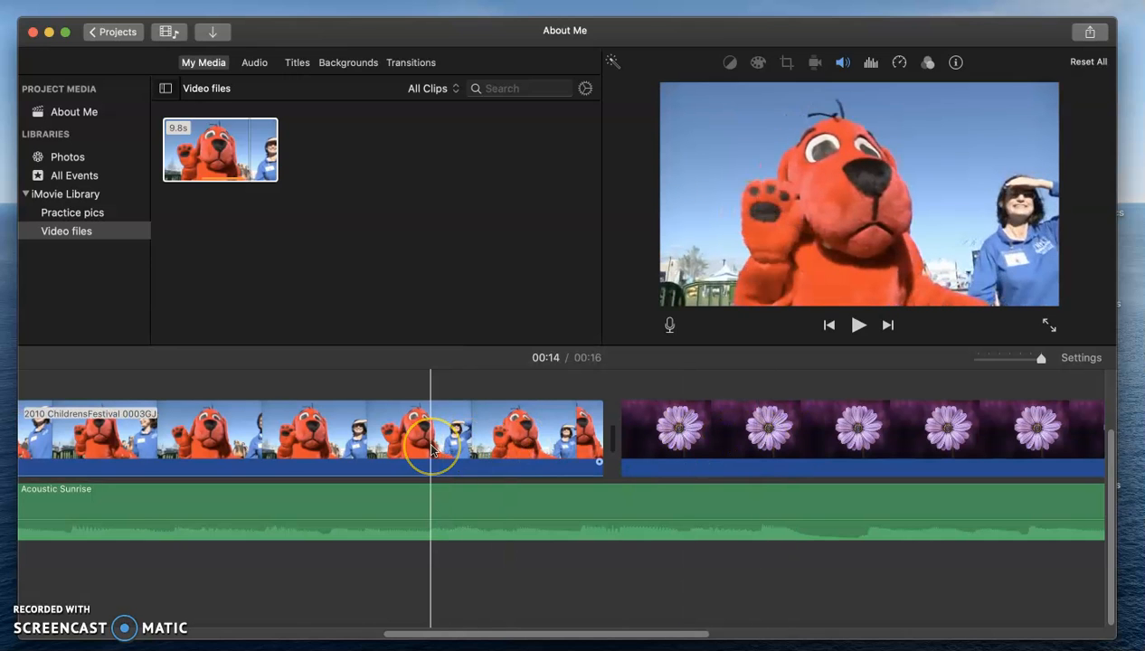
pyautogui.hscroll(-5, 433, 448)
pyautogui.click(434, 442)
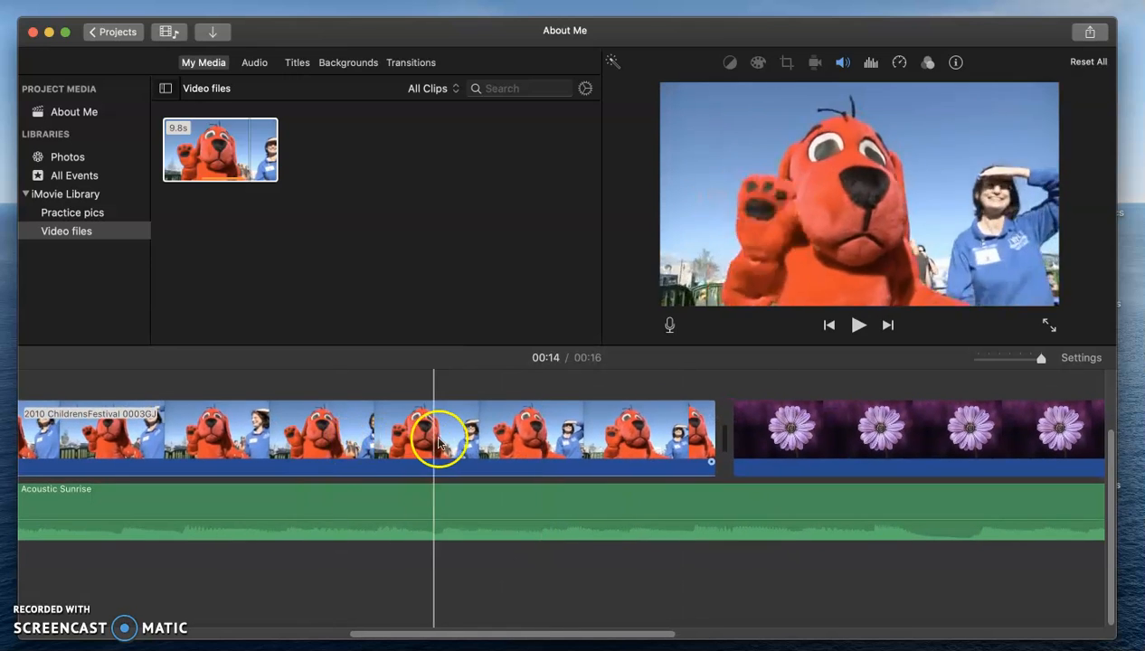
pyautogui.click(654, 436)
pyautogui.click(1040, 383)
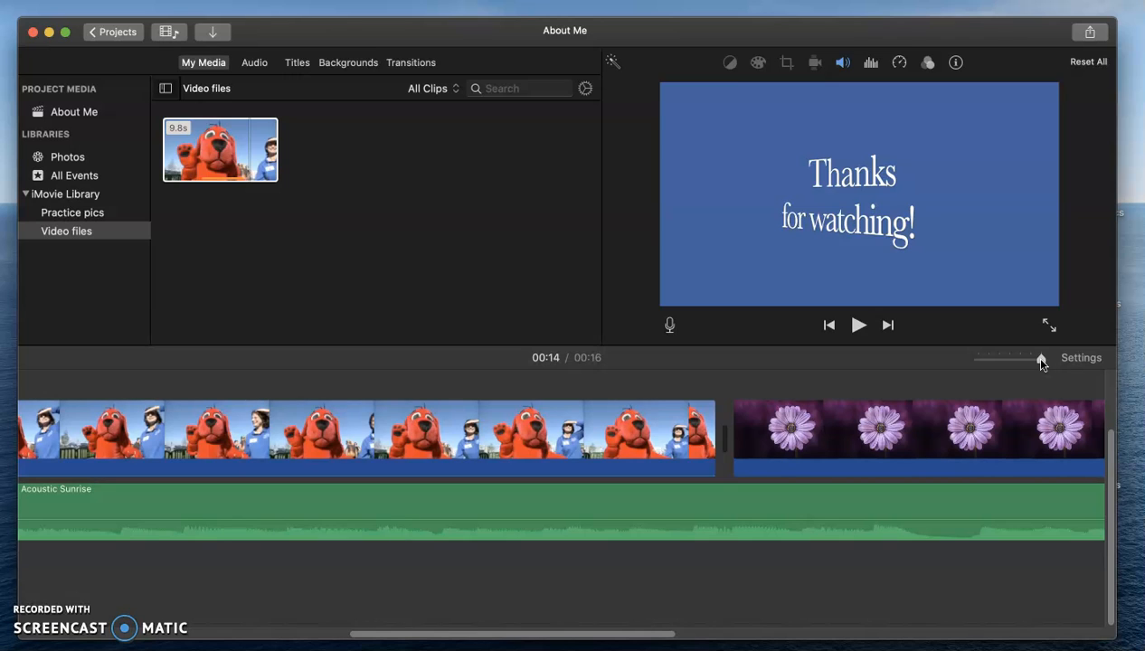
pyautogui.moveTo(1041, 360); pyautogui.dragTo(1009, 360)
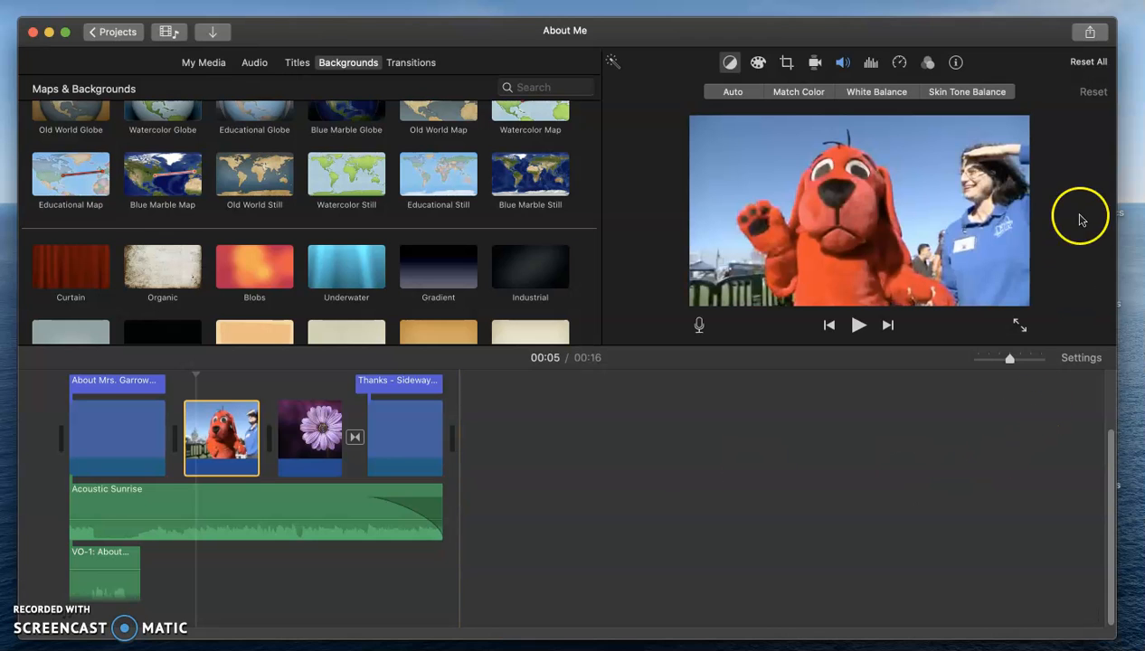
# Step: Export the movie to the Desktop as a video-and-audio file named About Me, at 1080p, High quality and Faster compression
pyautogui.click(1090, 33)
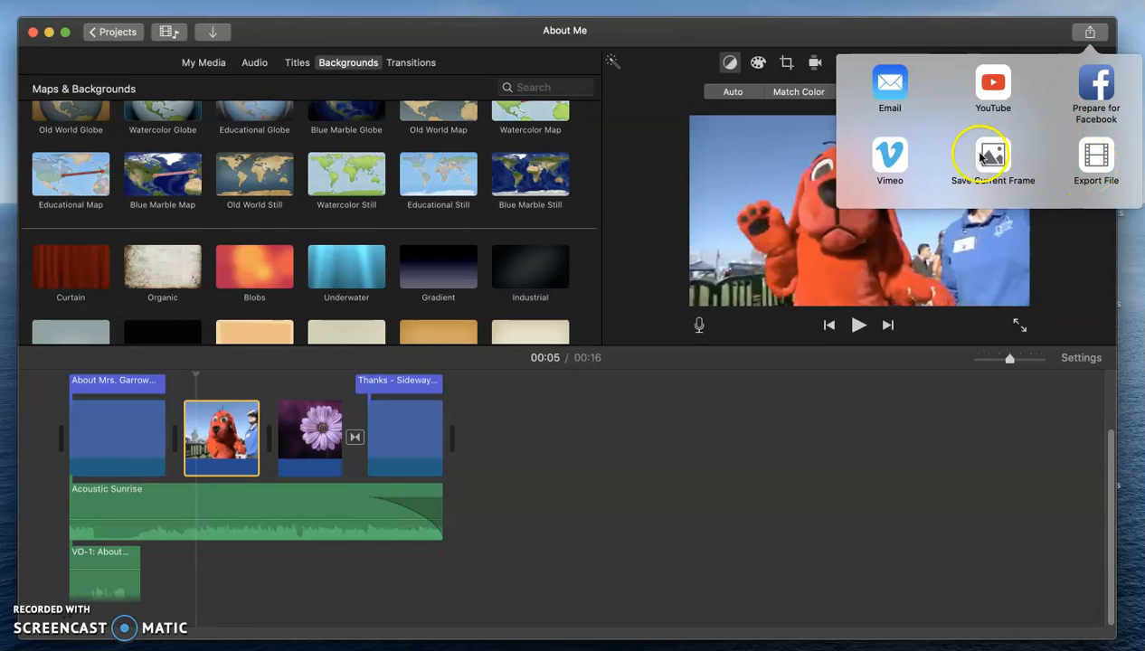
pyautogui.click(1095, 165)
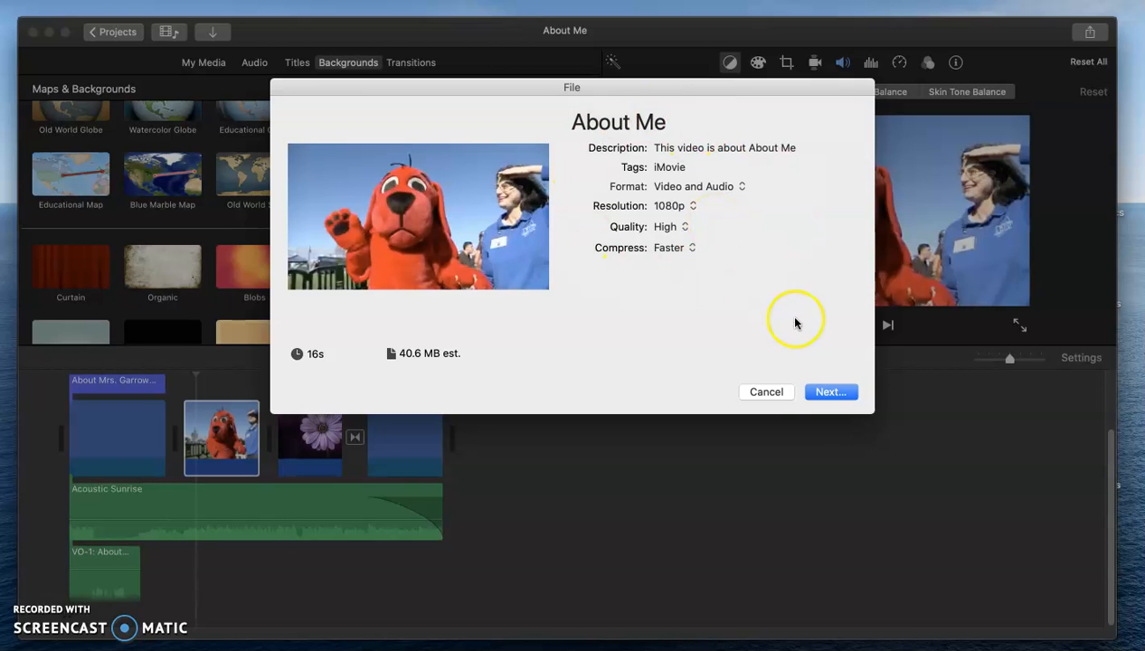
pyautogui.click(831, 393)
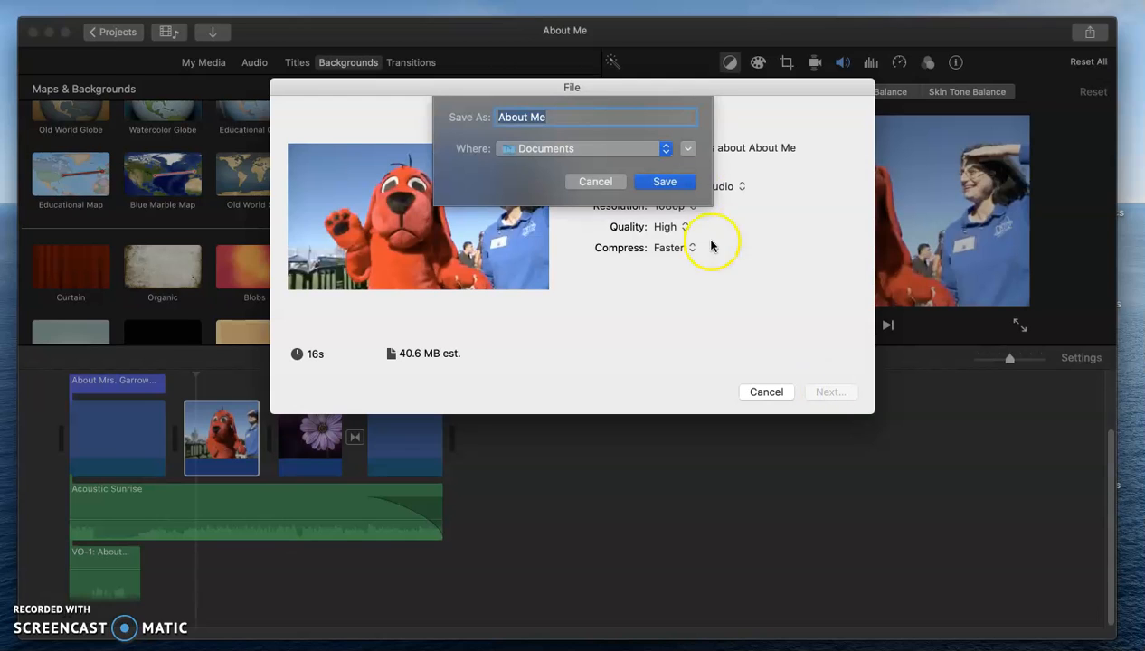
pyautogui.click(663, 150)
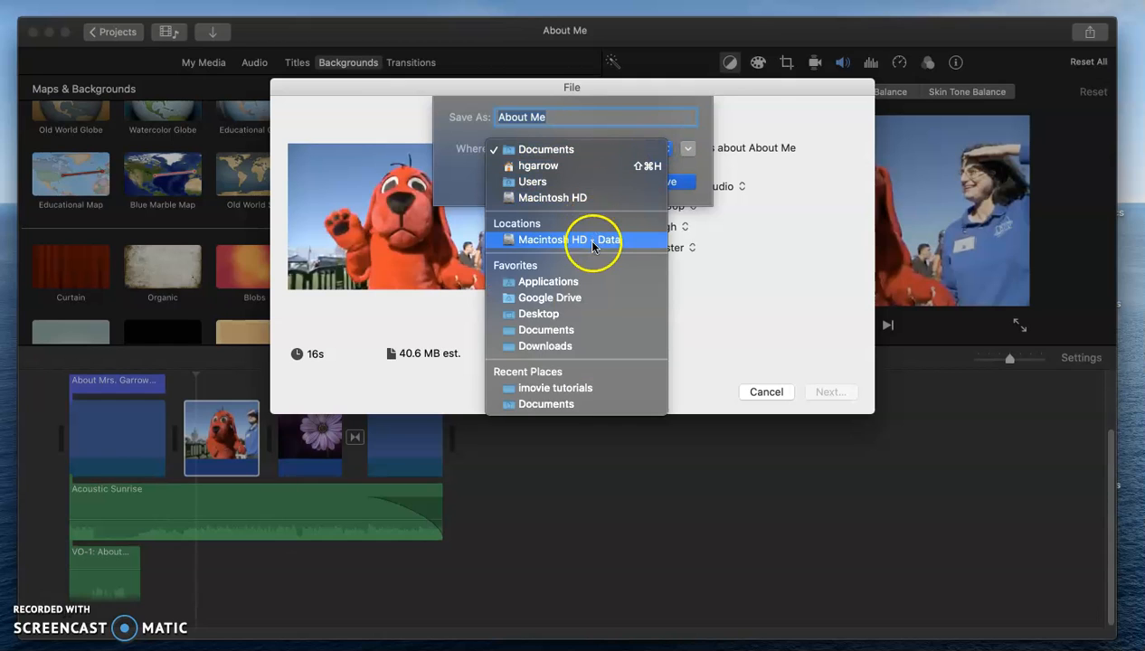
pyautogui.click(578, 313)
pyautogui.click(661, 185)
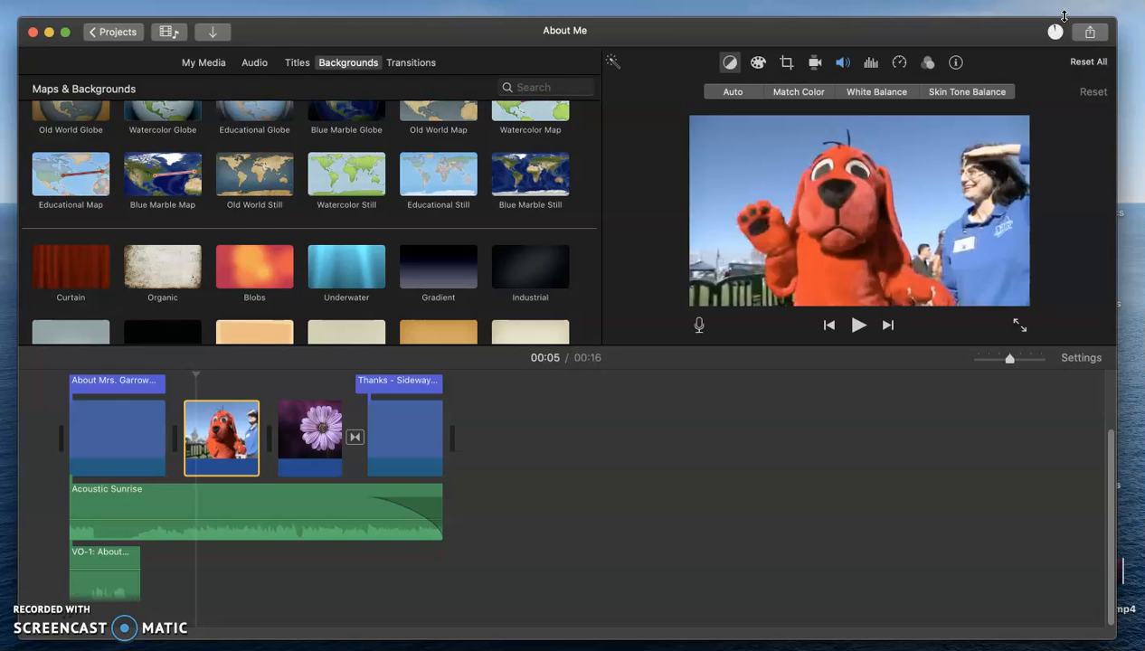
# Step: Minimize the project window to check the exported About Me.mp4 on the desktop, dismiss the export notification, and restore the project window
pyautogui.click(48, 34)
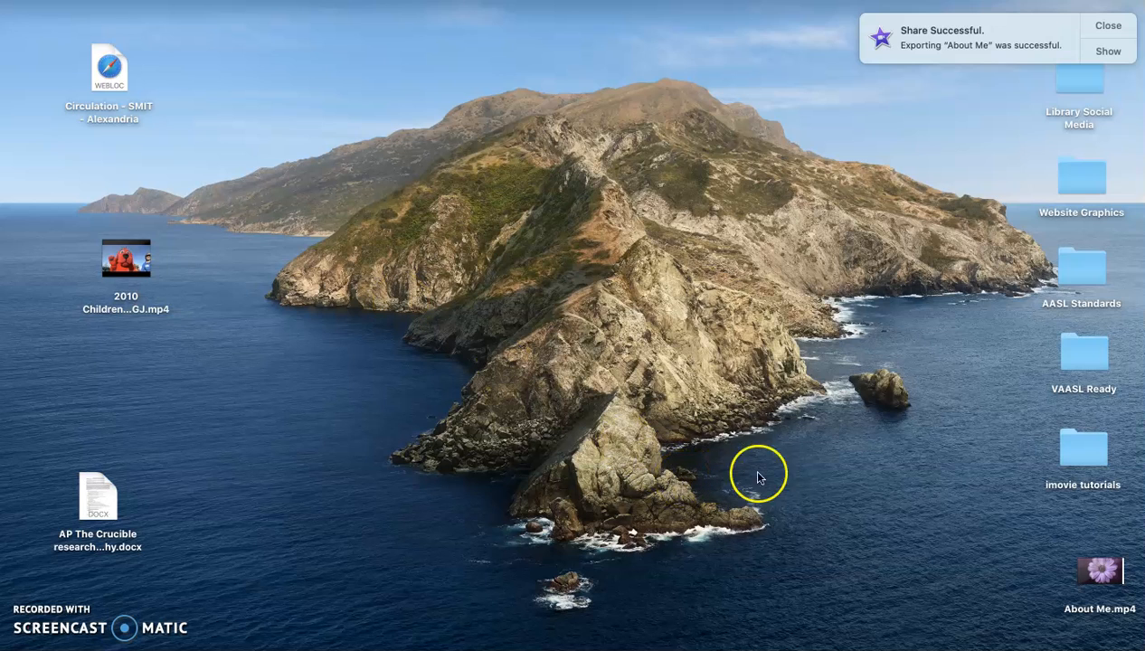
pyautogui.click(1105, 28)
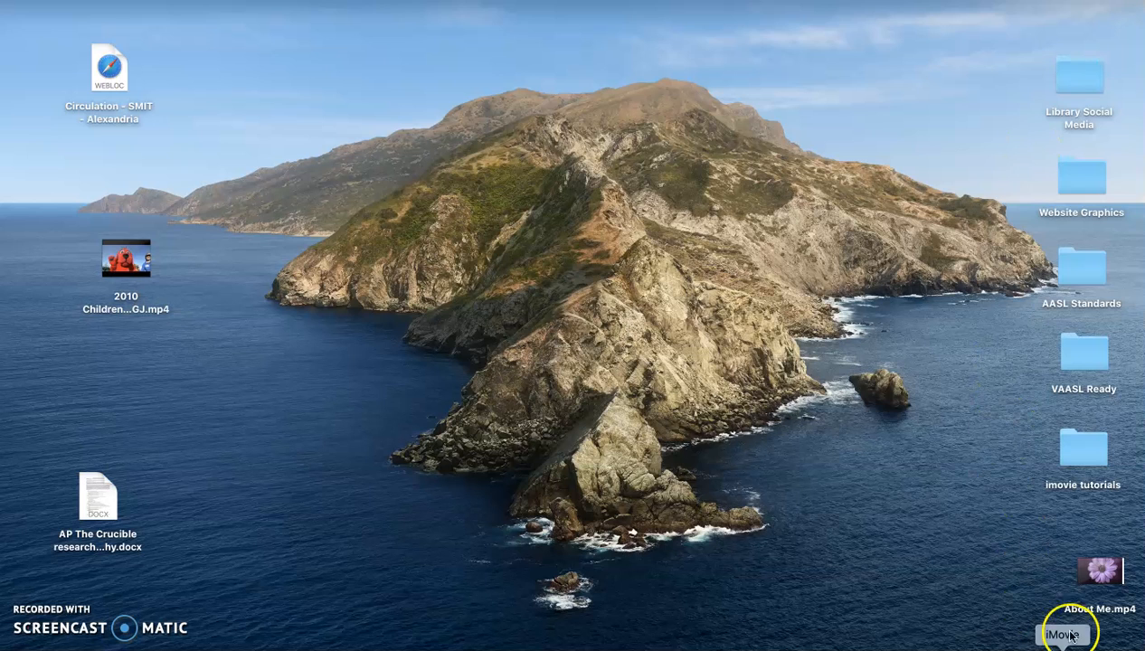
pyautogui.moveTo(1091, 586)
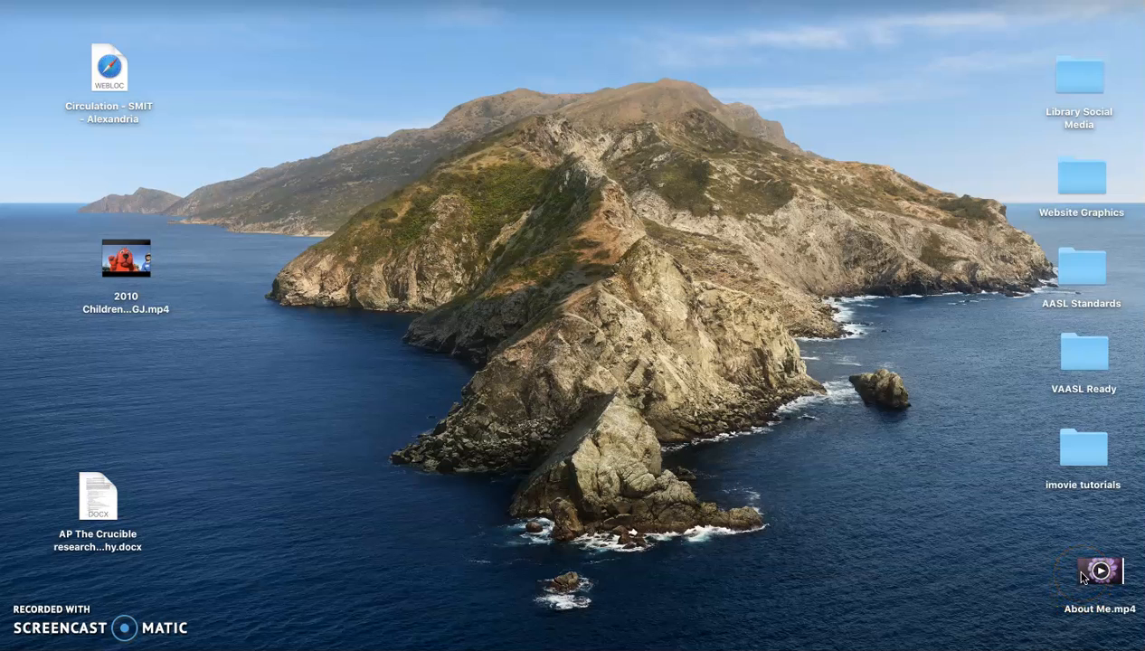
pyautogui.click(1063, 645)
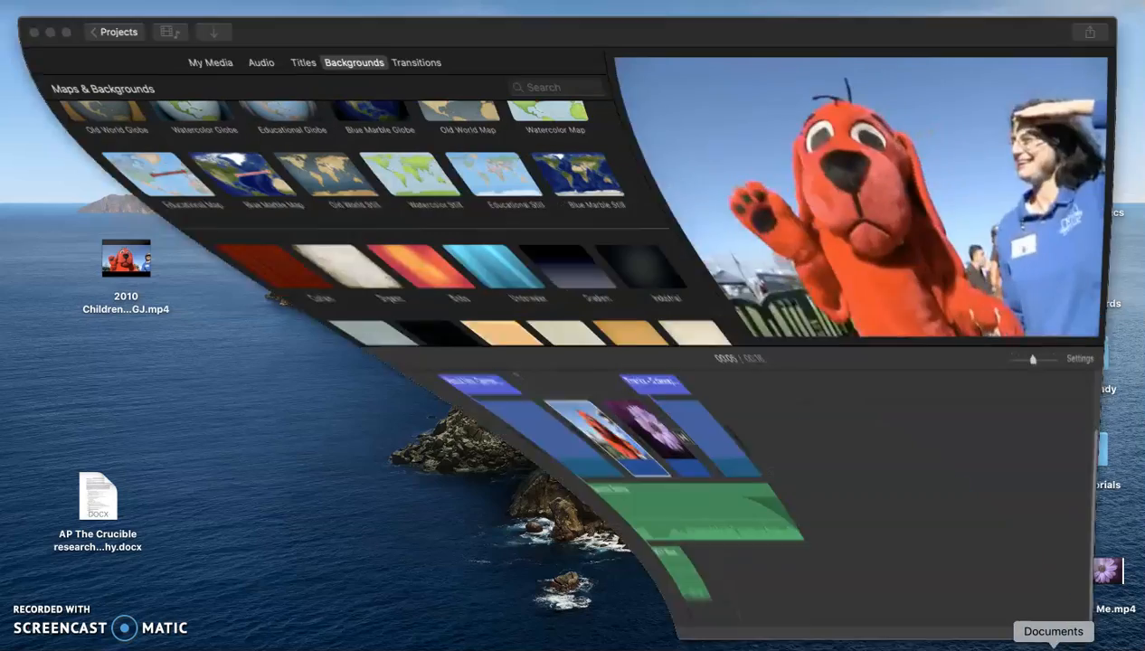